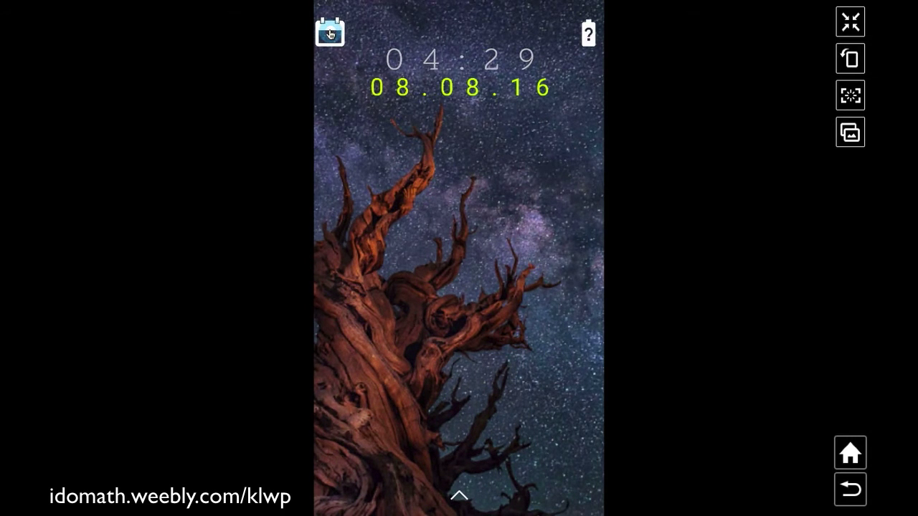
# - Open the new event form from the home screen's calendar shortcut, and return to the home screen
pyautogui.click(329, 33)
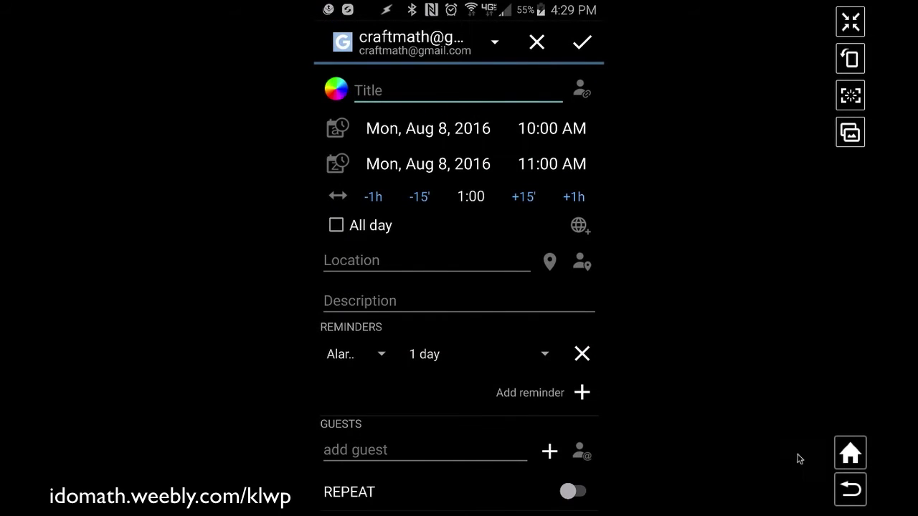
pyautogui.click(849, 490)
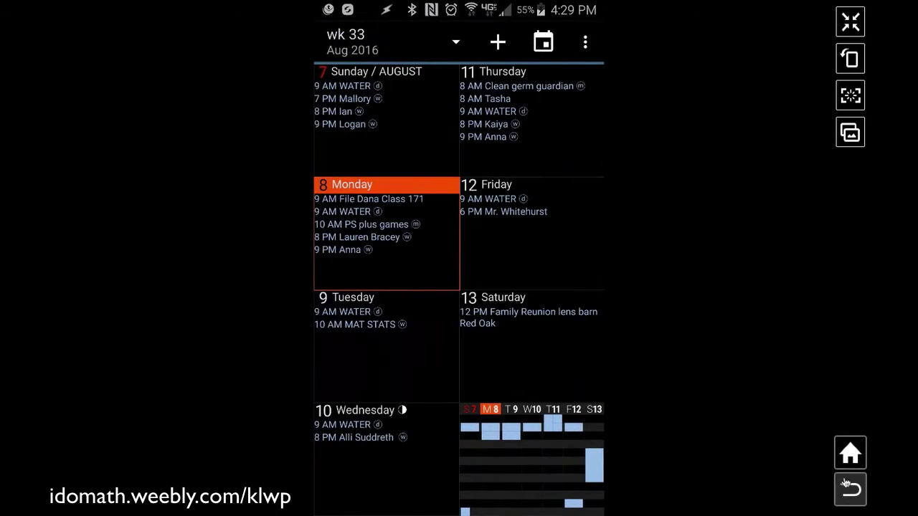
pyautogui.click(848, 489)
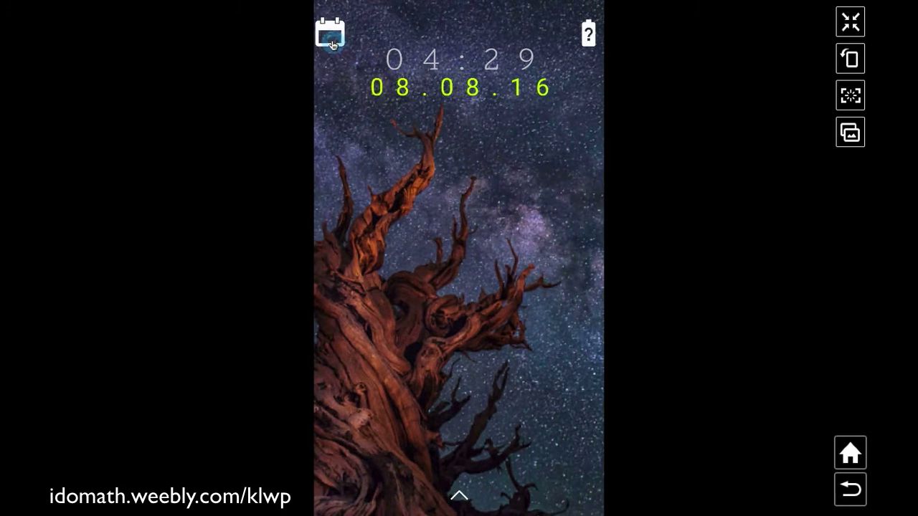
# - Reopen the new event form from the shortcut, open it again from the calendar's week view, and return home
pyautogui.click(332, 42)
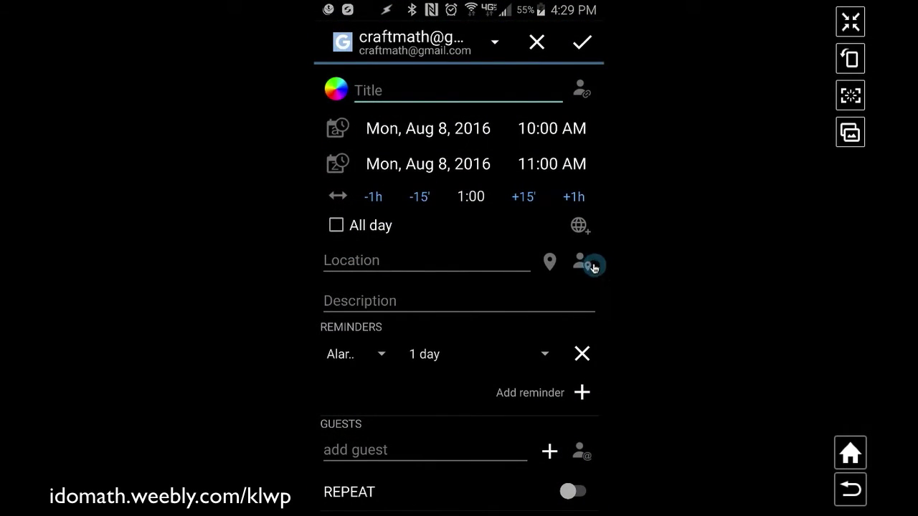
pyautogui.click(848, 488)
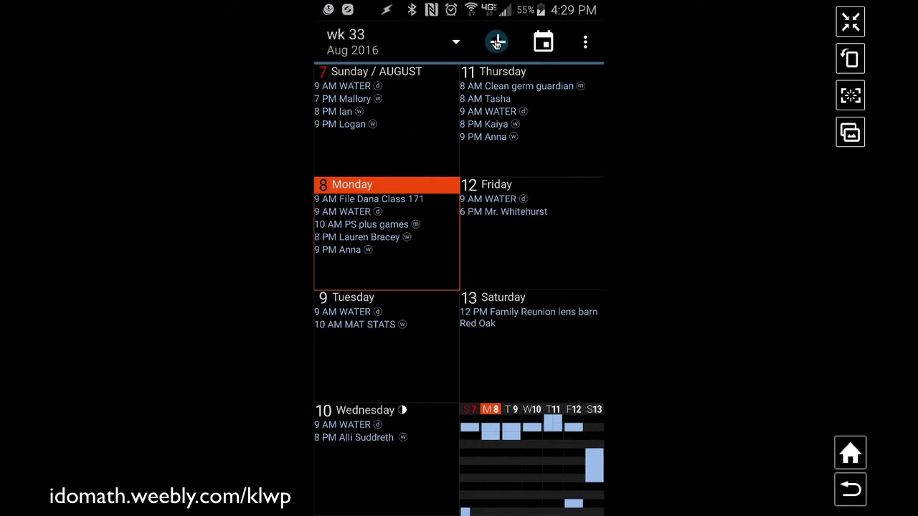
pyautogui.click(497, 45)
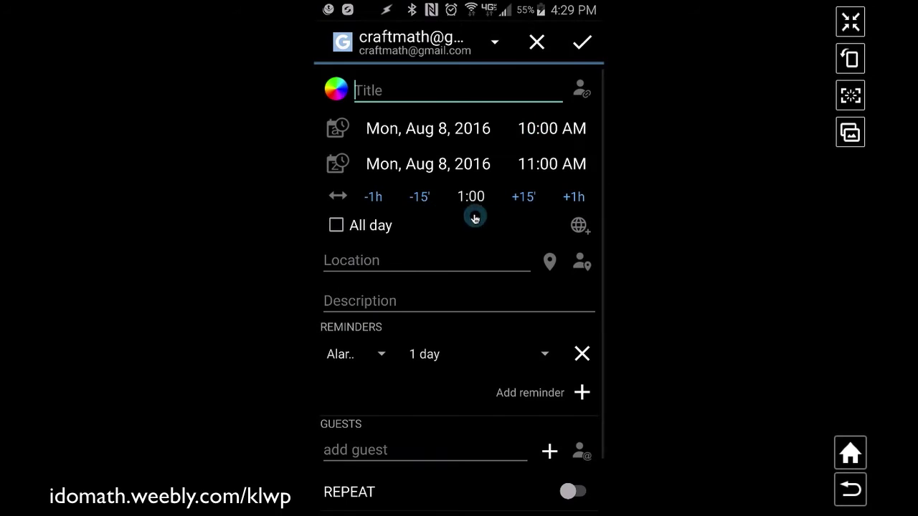
pyautogui.click(850, 490)
pyautogui.click(850, 489)
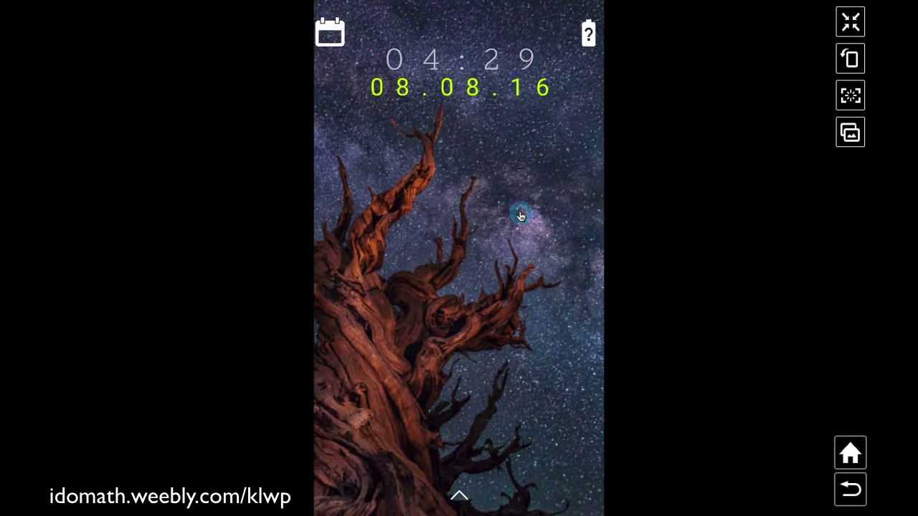
# - Compare opening the Battery page from the home screen's battery shortcut with reaching it through the phone's Settings, and return home
pyautogui.click(588, 38)
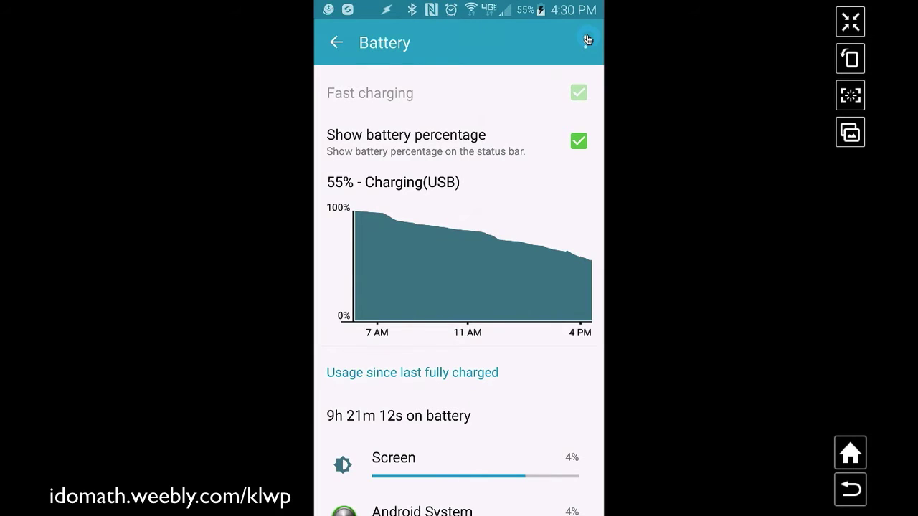
pyautogui.click(484, 253)
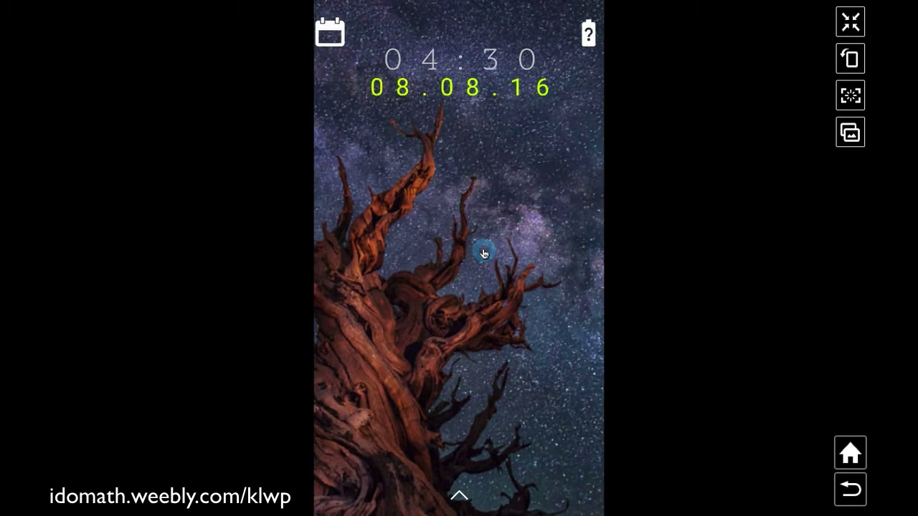
pyautogui.click(484, 254)
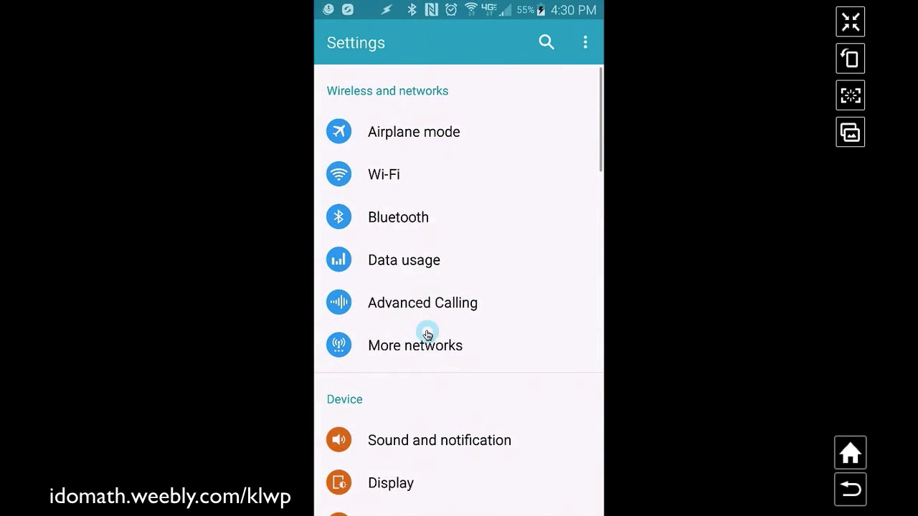
pyautogui.scroll(-5, 462, 287)
pyautogui.scroll(-5, 452, 215)
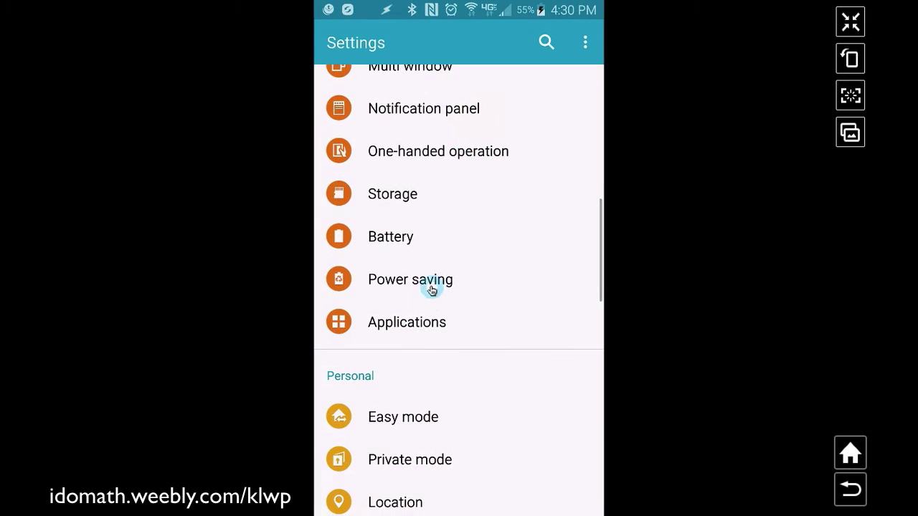
pyautogui.click(401, 243)
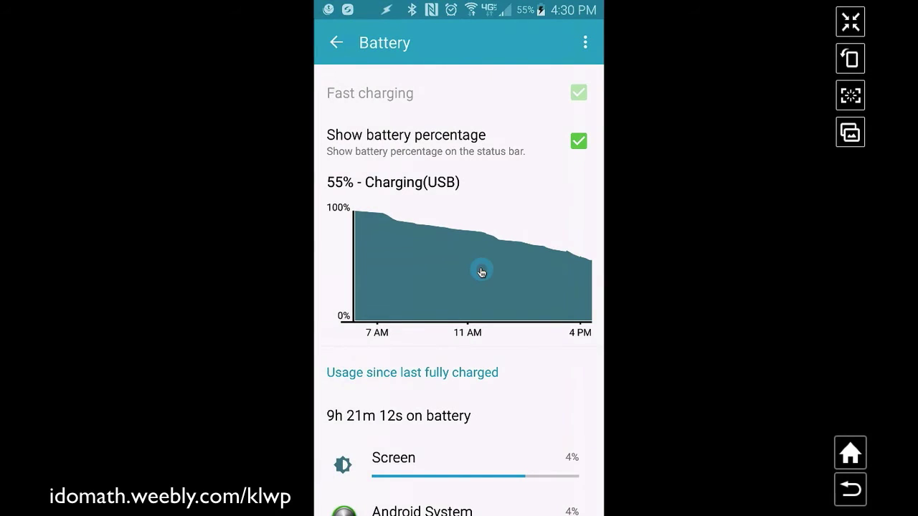
pyautogui.click(849, 452)
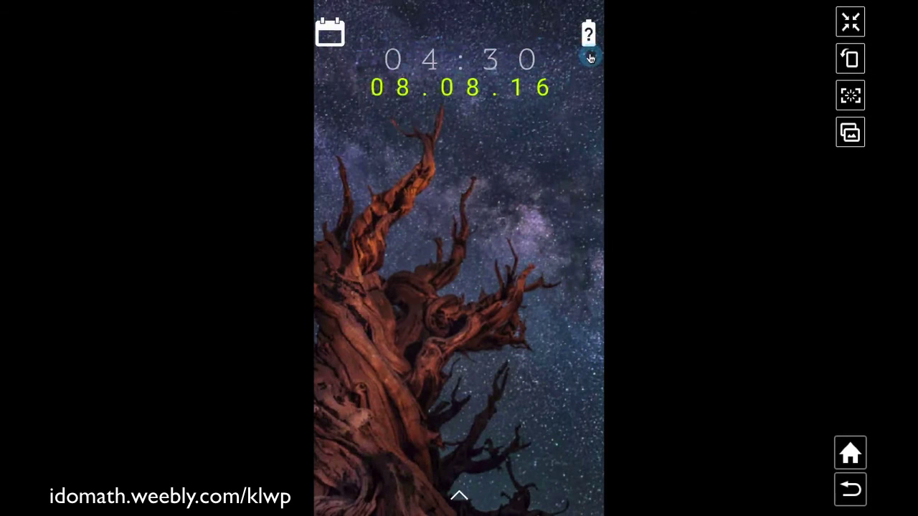
pyautogui.click(588, 34)
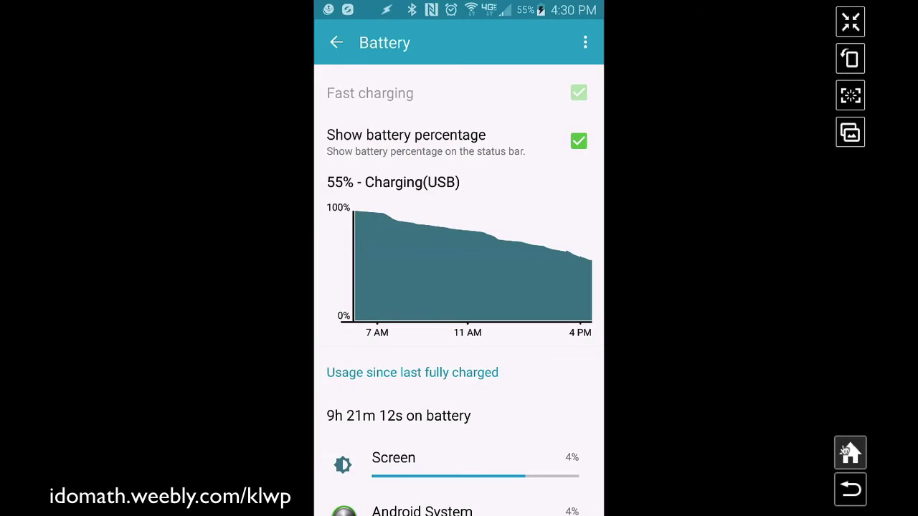
pyautogui.click(850, 453)
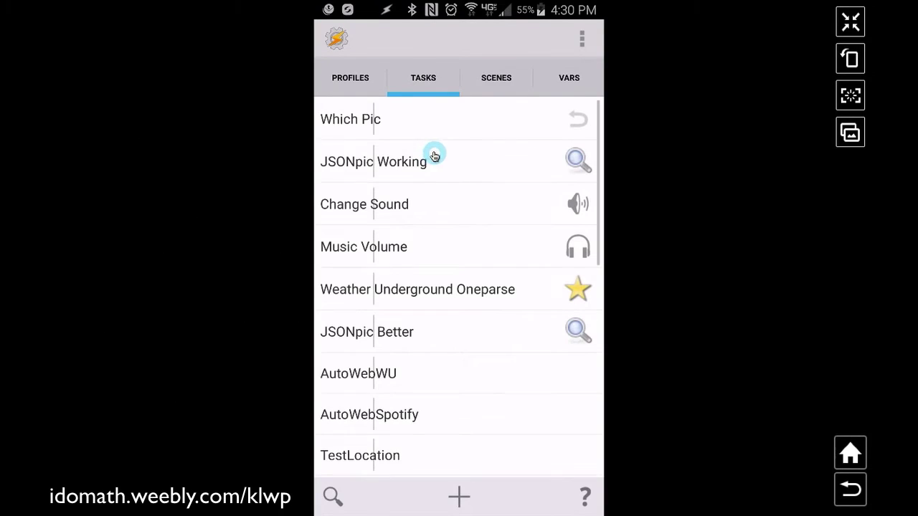
# - Open the Event Add task in Tasker and add a Launch App action for aCalendar+ with Always Start New Copy
pyautogui.scroll(-10, 454, 236)
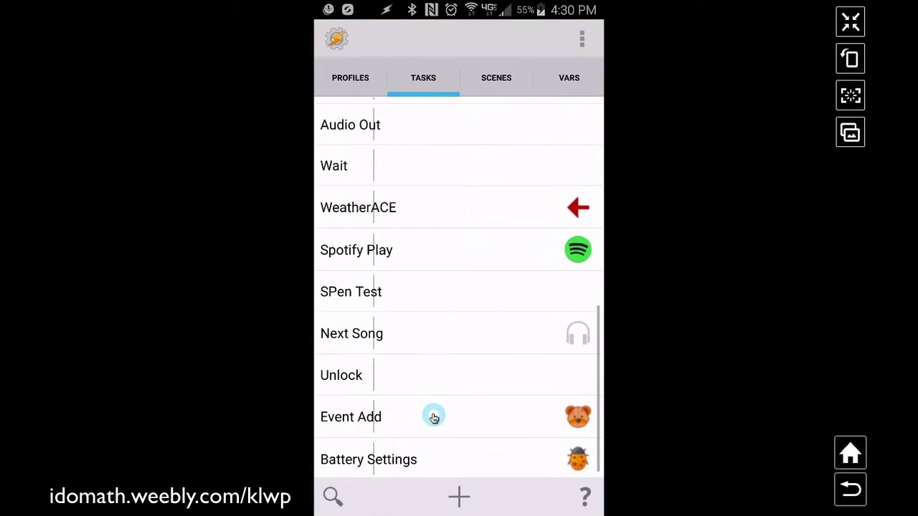
pyautogui.click(422, 419)
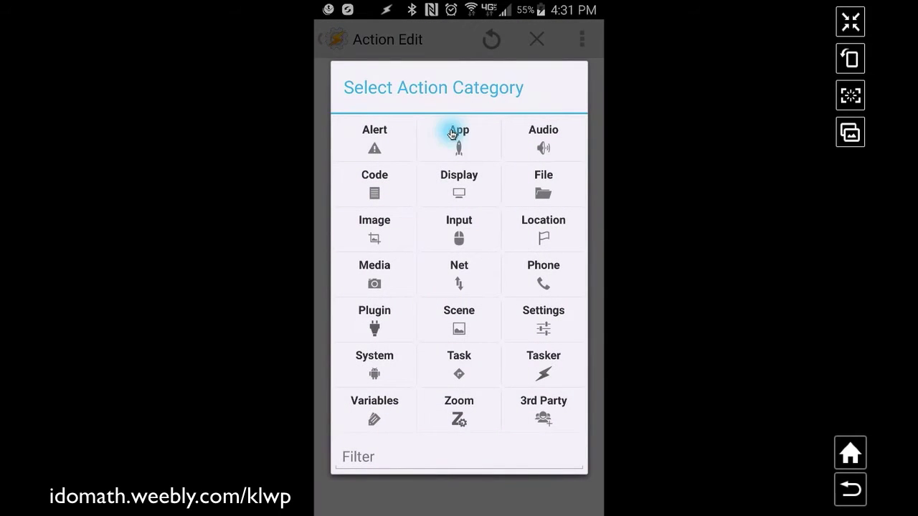
pyautogui.click(454, 127)
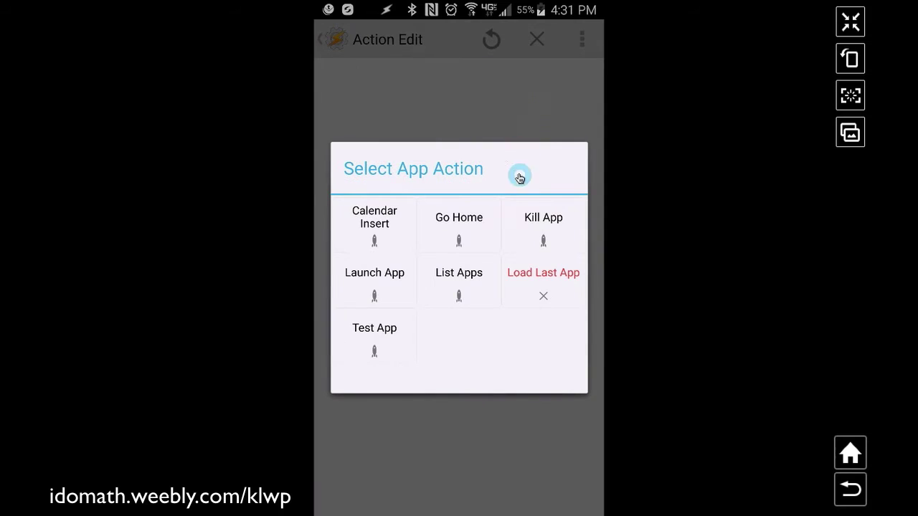
pyautogui.click(375, 286)
pyautogui.click(579, 83)
pyautogui.click(554, 83)
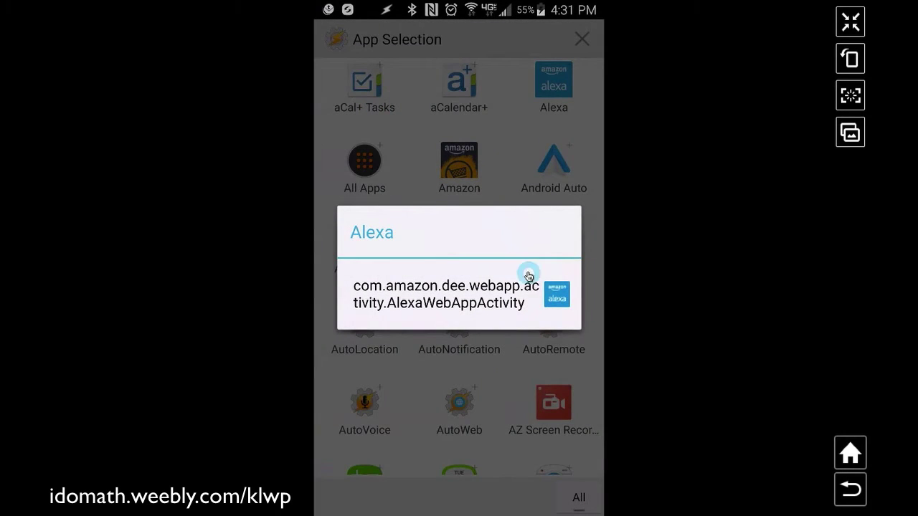
pyautogui.click(470, 101)
pyautogui.click(467, 104)
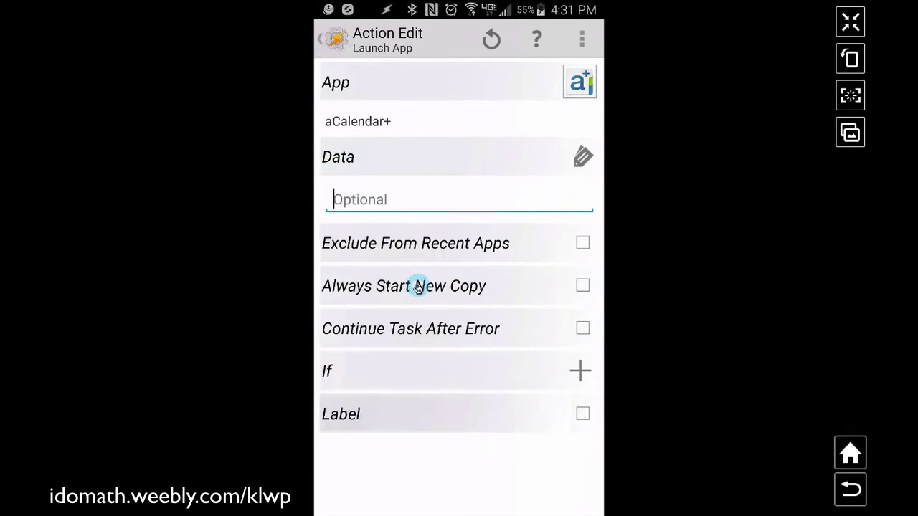
pyautogui.click(582, 287)
pyautogui.click(336, 45)
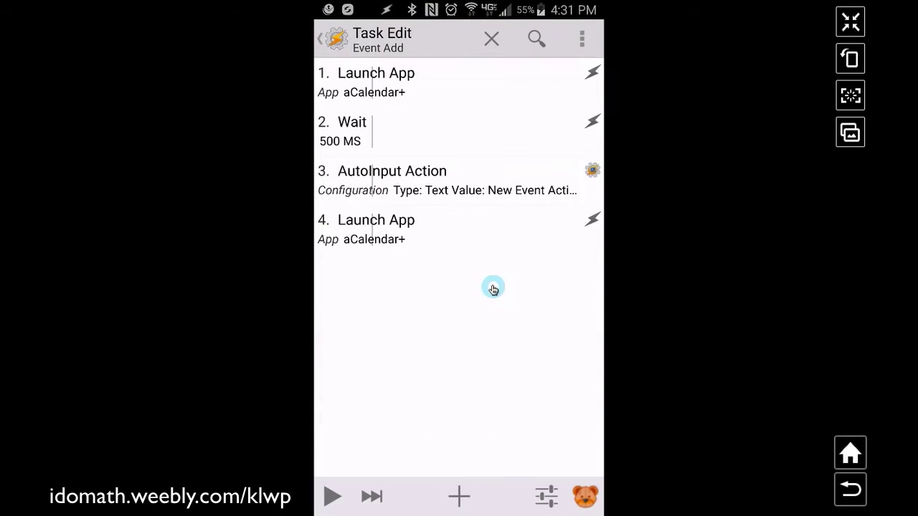
# - Add a Wait action of 439 MS after the last Launch App action in the Event Add task
pyautogui.click(460, 496)
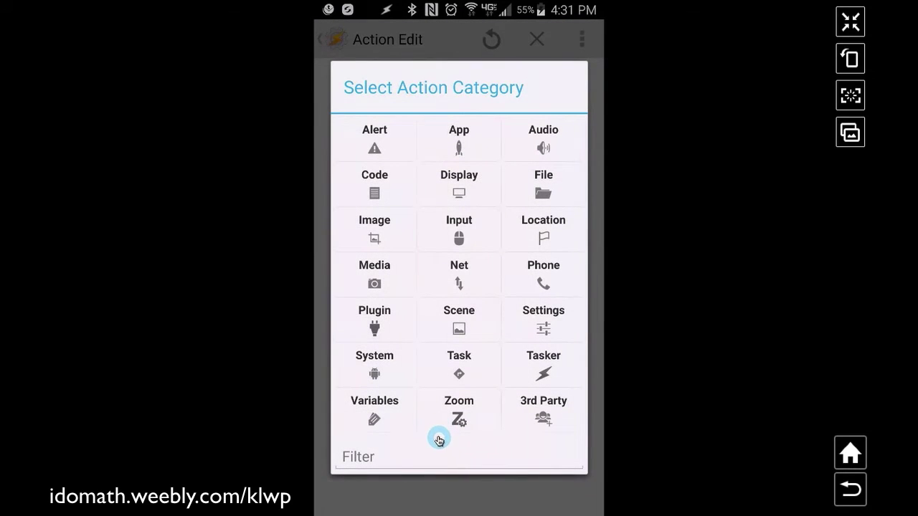
pyautogui.click(438, 456)
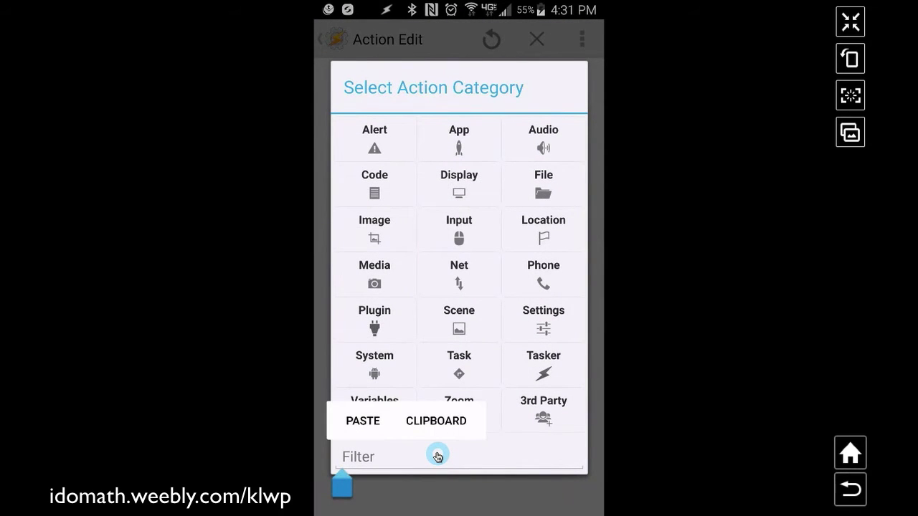
pyautogui.click(437, 457)
pyautogui.write('c')
pyautogui.press('BackSpace')
pyautogui.write('wa')
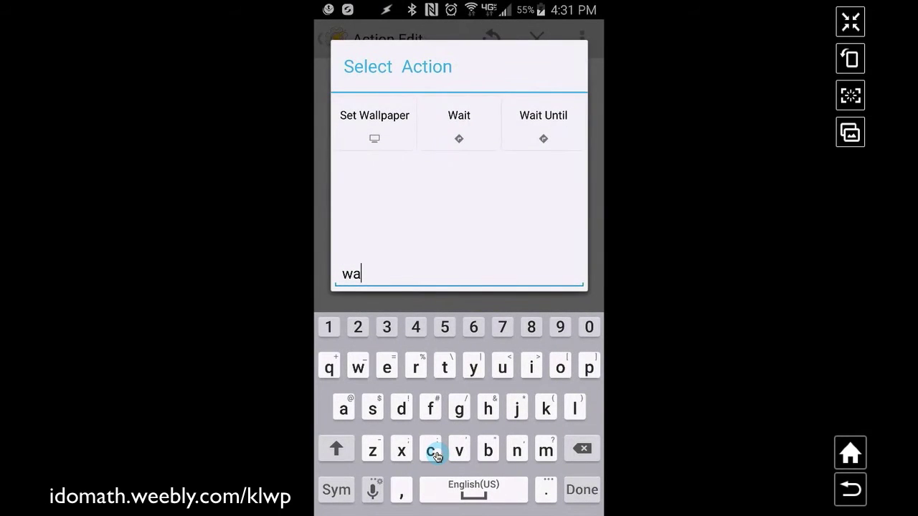
pyautogui.press('Return')
pyautogui.moveTo(369, 150); pyautogui.dragTo(428, 151)
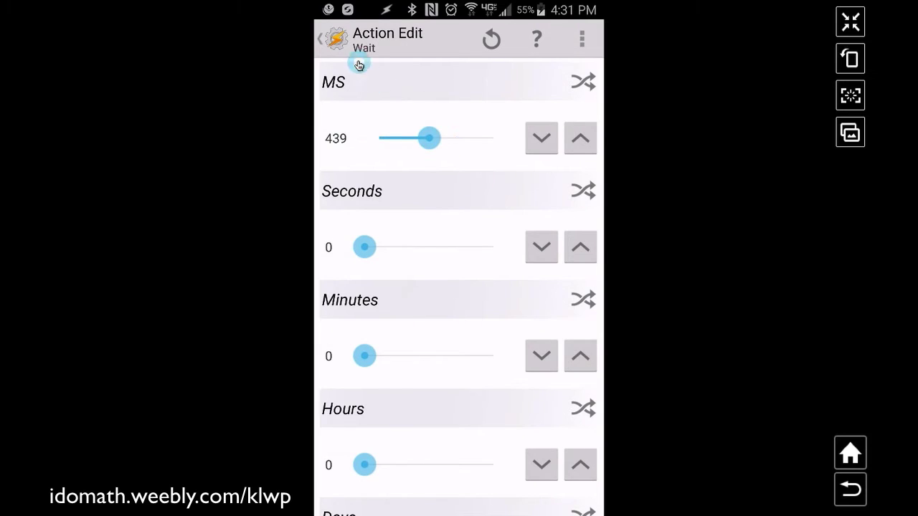
pyautogui.click(338, 45)
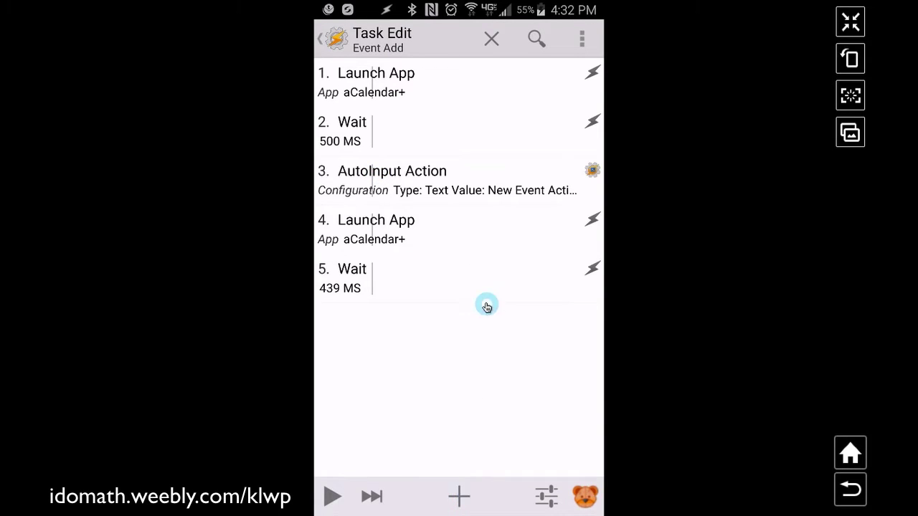
# - Add an AutoInput Action to the Event Add task after the 439 MS wait
pyautogui.click(460, 495)
pyautogui.click(437, 454)
pyautogui.write('auto')
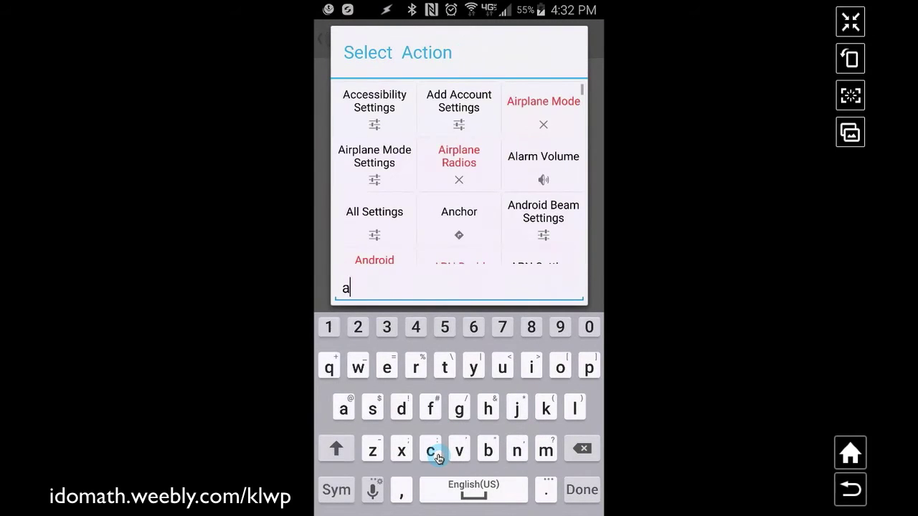
pyautogui.click(543, 109)
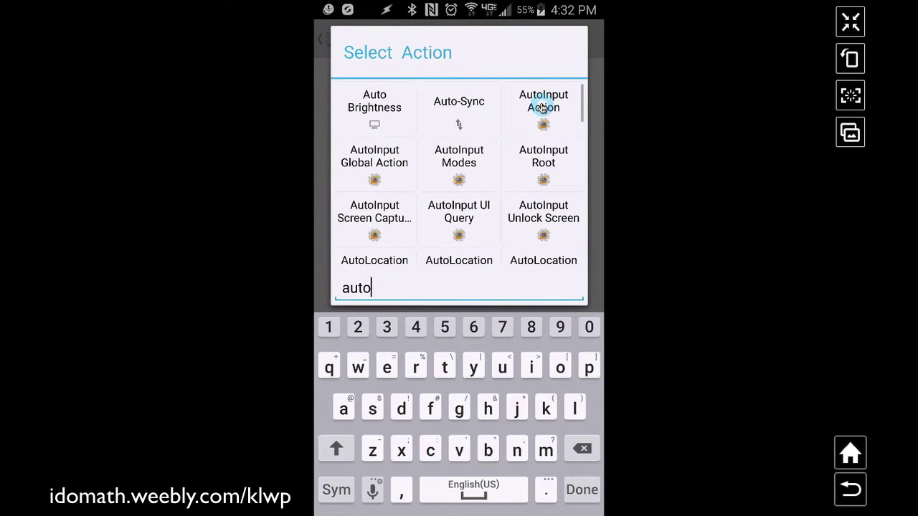
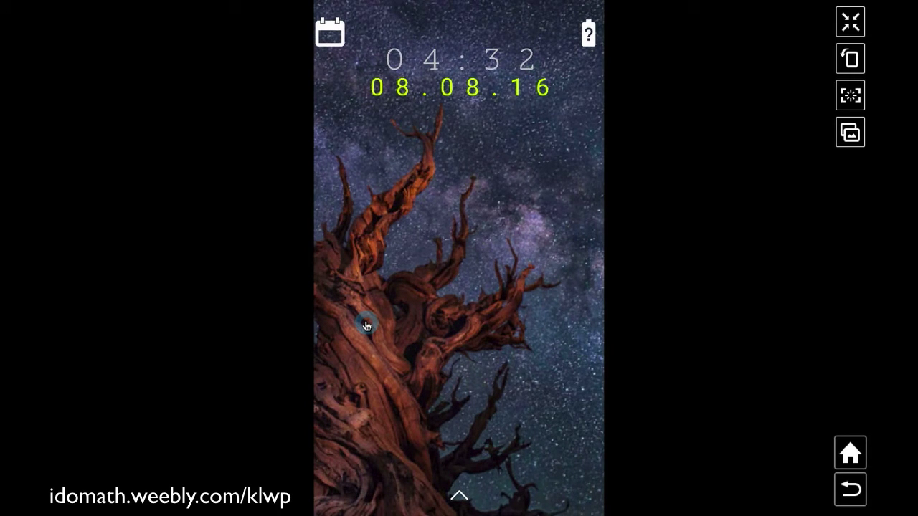
# - Open aCalendar+ from the app drawer and start AutoInput's field capture with Add in its Selecting Field notification
pyautogui.click(365, 326)
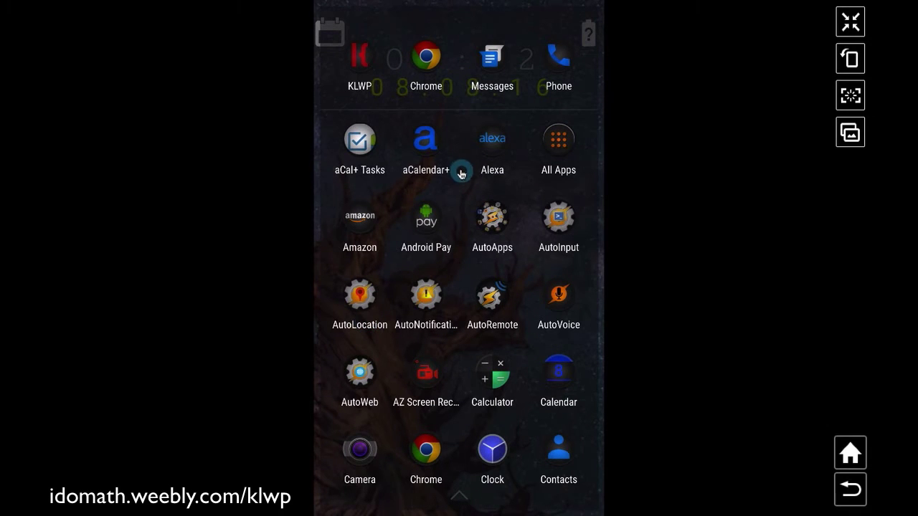
pyautogui.click(426, 143)
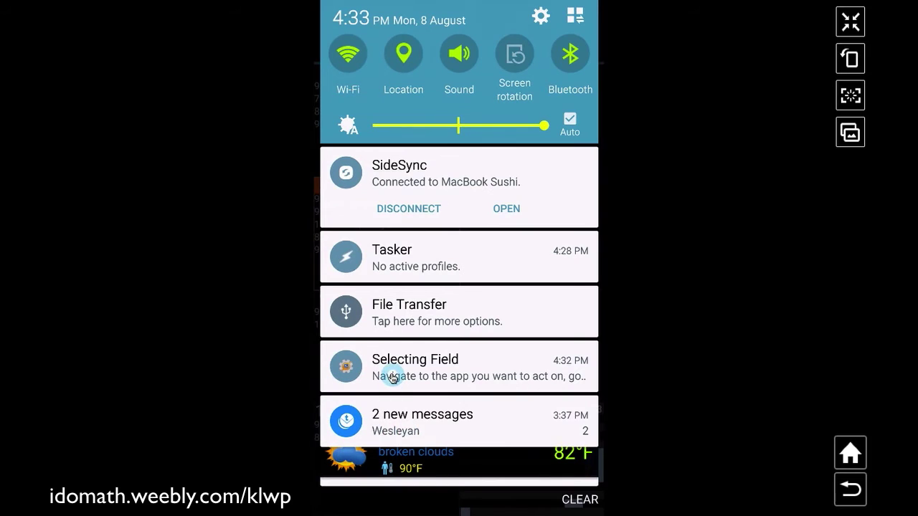
pyautogui.moveTo(393, 379); pyautogui.dragTo(393, 382)
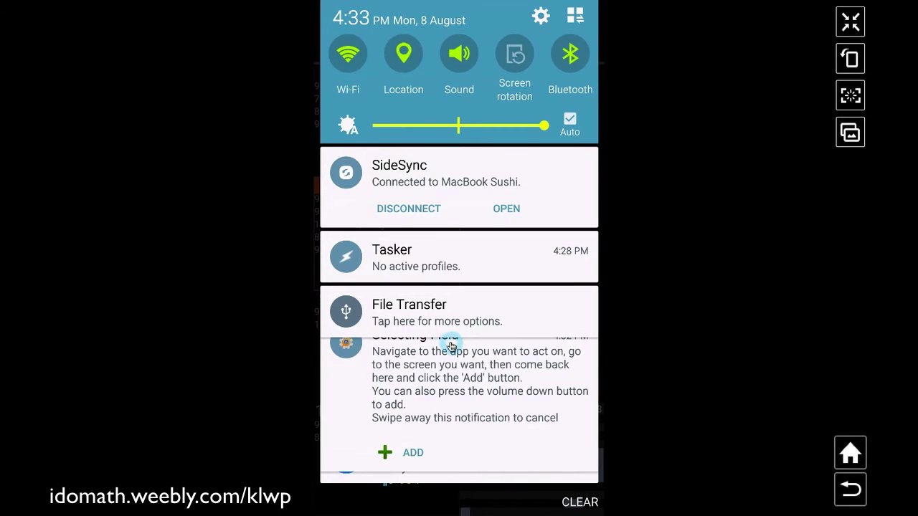
pyautogui.click(385, 452)
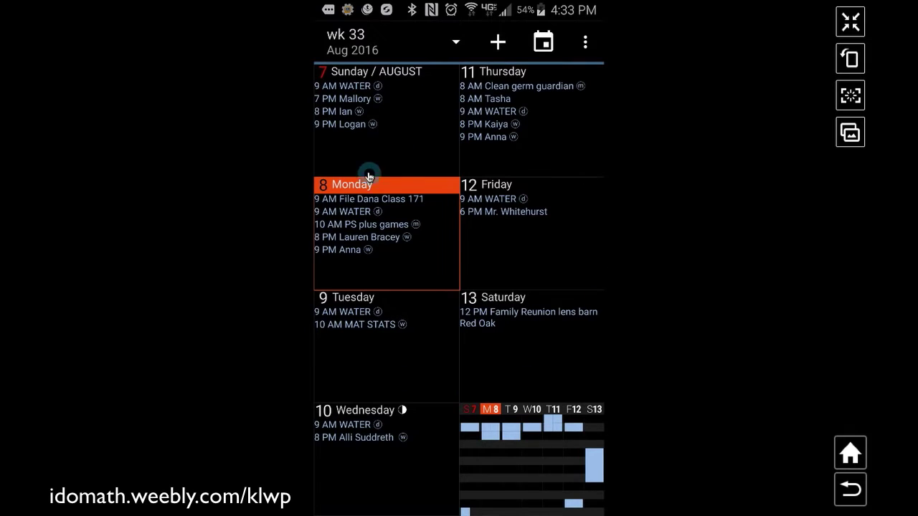
# - Re-select the AutoInput field as aCalendar+'s New Event button and accept the selection
pyautogui.click(498, 43)
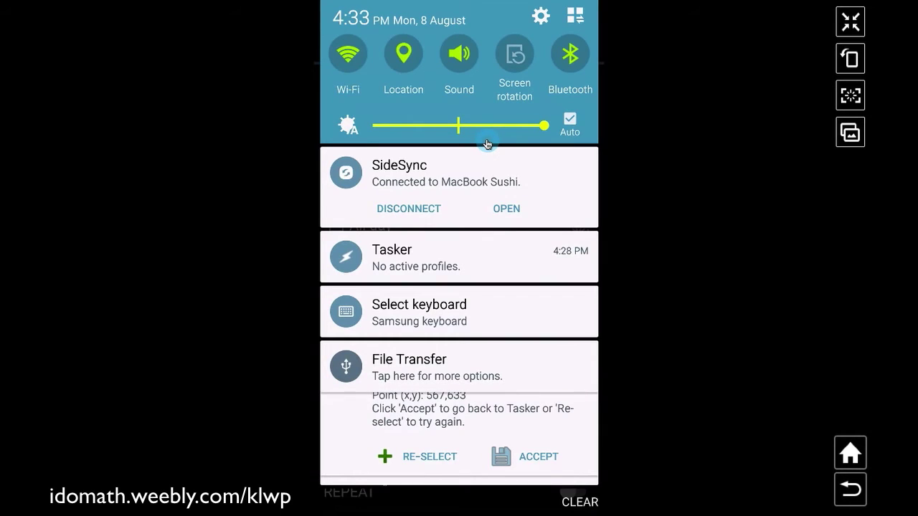
pyautogui.scroll(-3, 487, 144)
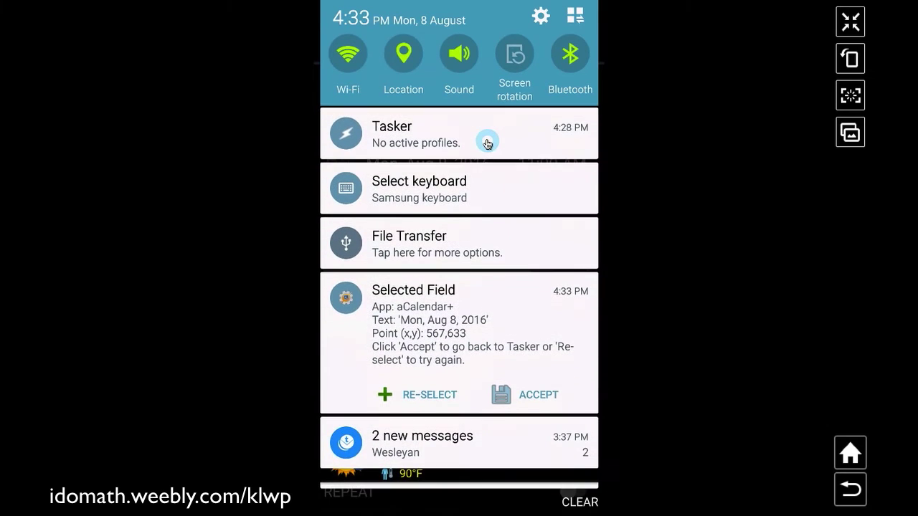
pyautogui.click(435, 408)
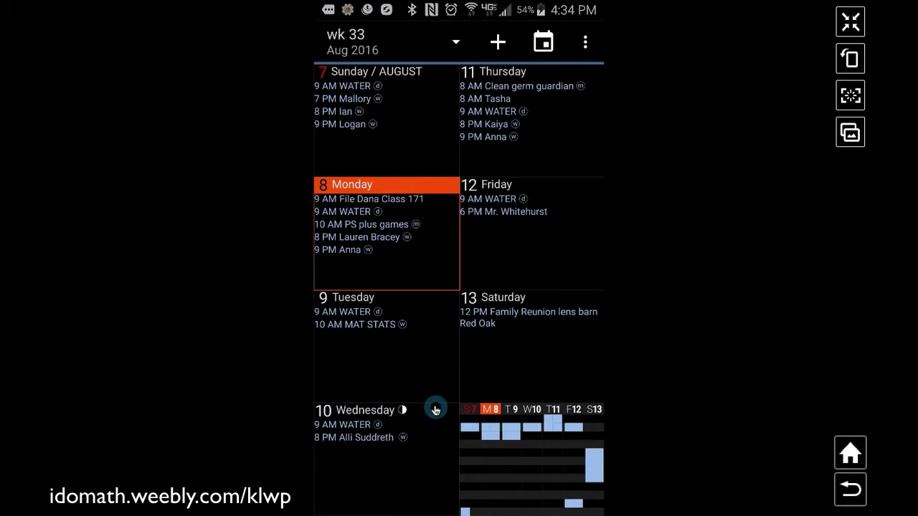
pyautogui.click(512, 294)
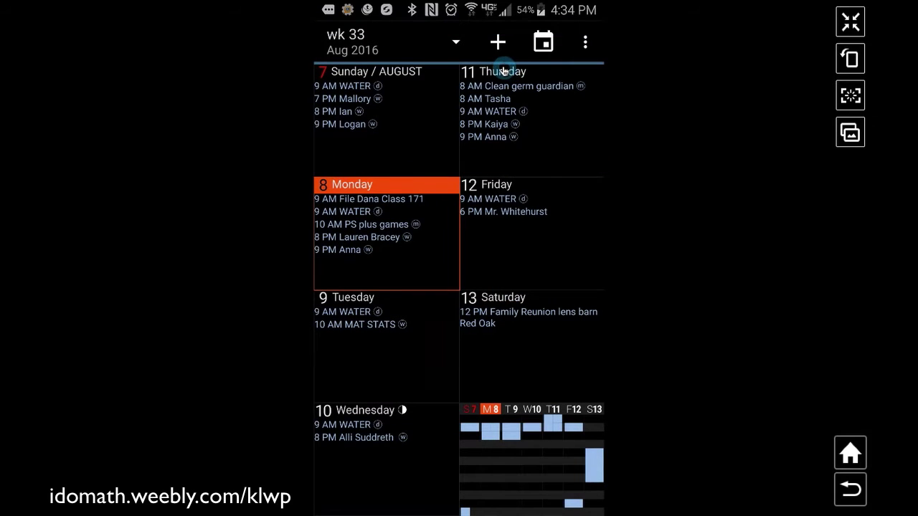
pyautogui.click(496, 41)
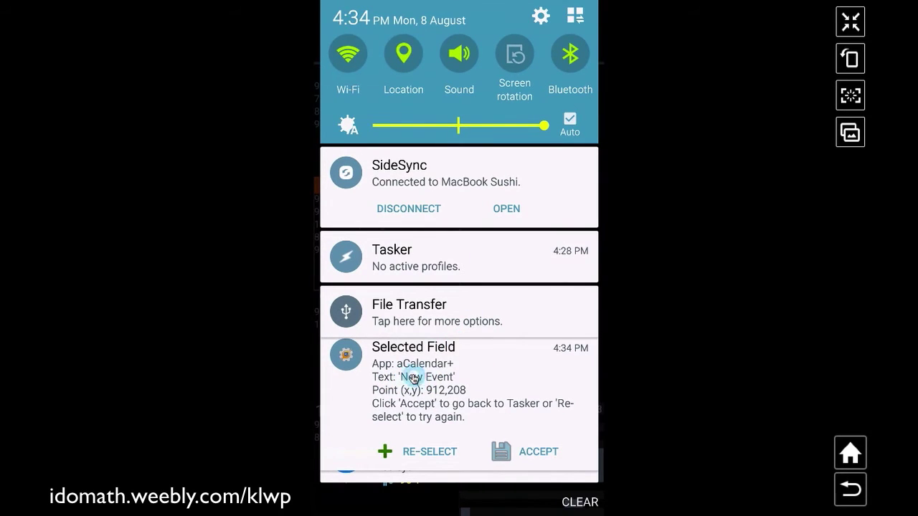
pyautogui.click(509, 453)
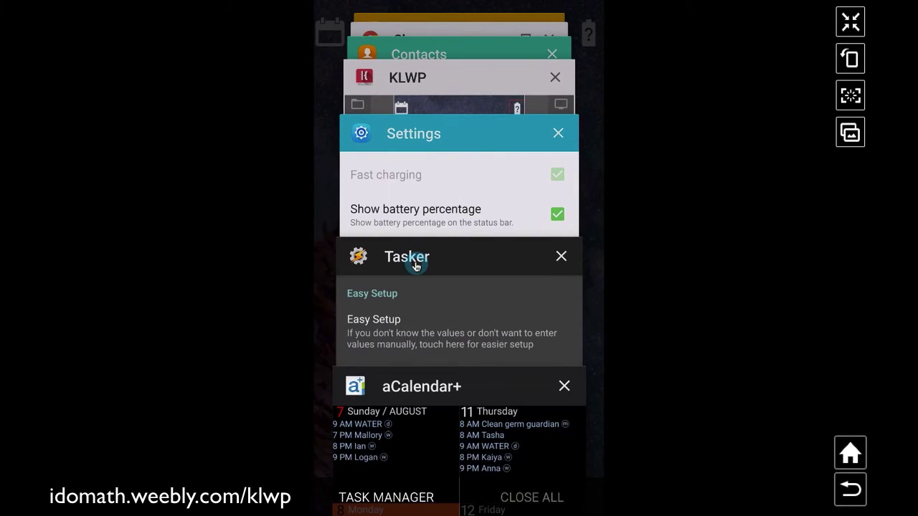
# - Switch to Tasker and set the AutoInput Action to Click on the element text New Event, saving it in the task
pyautogui.click(414, 263)
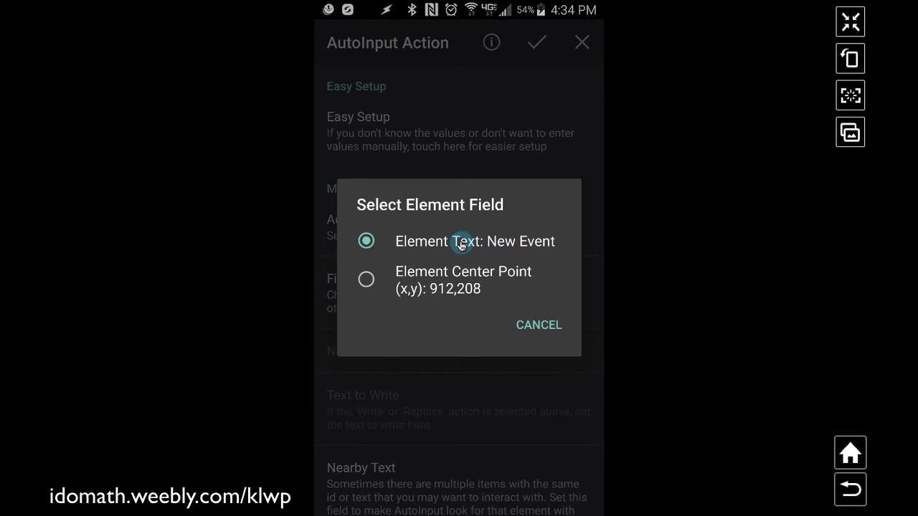
pyautogui.click(461, 245)
pyautogui.click(487, 226)
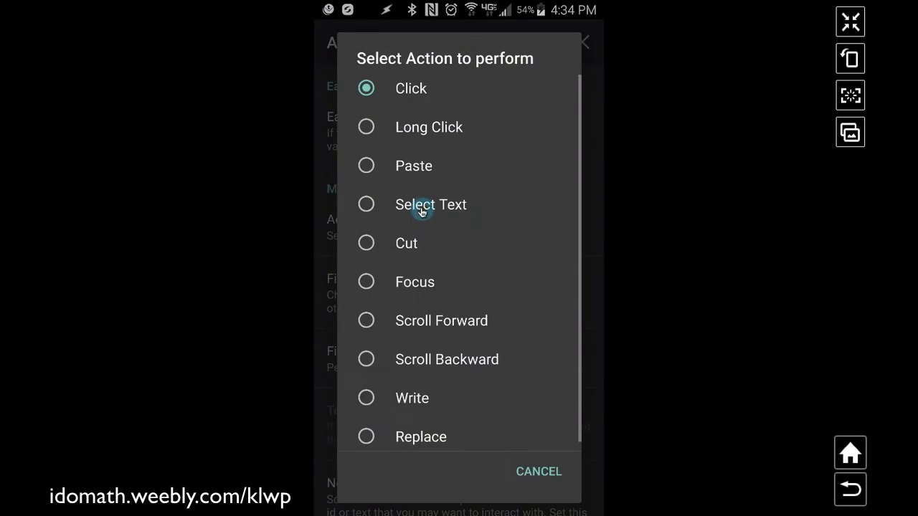
pyautogui.click(408, 90)
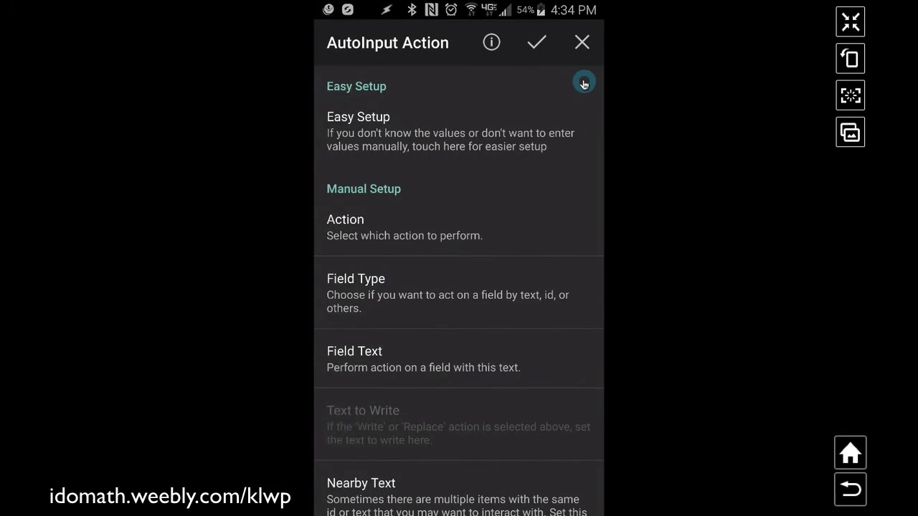
pyautogui.click(535, 42)
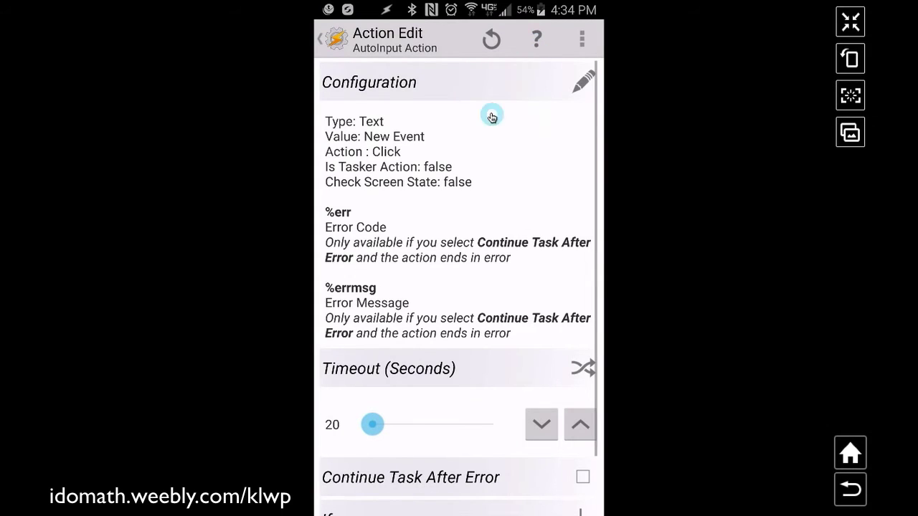
pyautogui.click(336, 44)
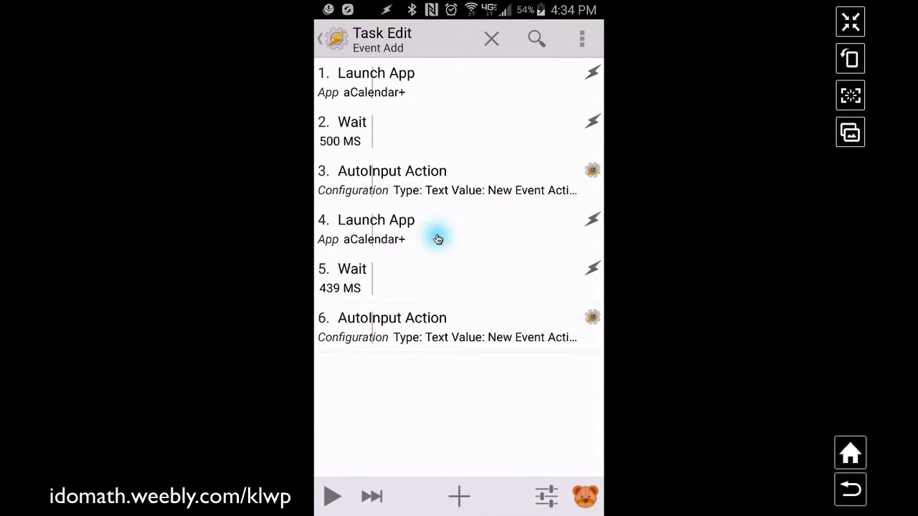
# - Remove the duplicate actions 4 to 6 from the Event Add task and run the remaining task as a test
pyautogui.click(430, 238)
pyautogui.click(433, 282)
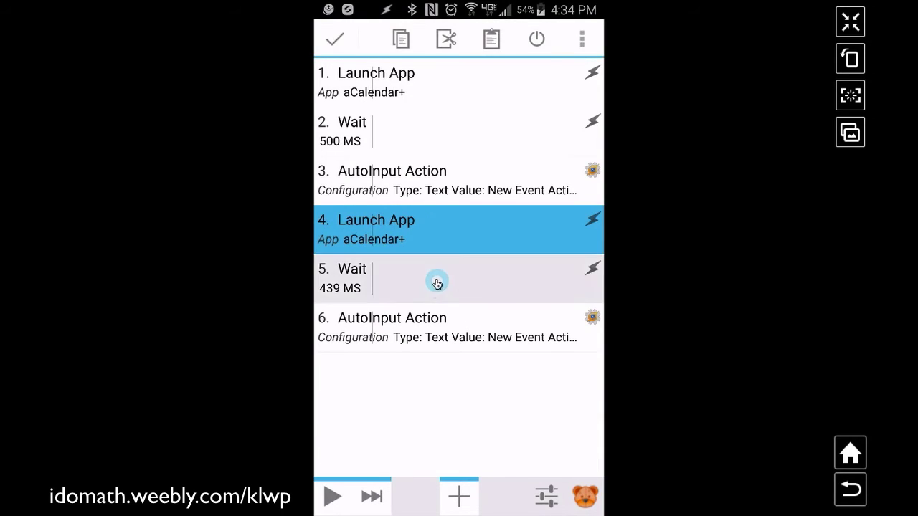
pyautogui.click(441, 329)
pyautogui.click(491, 38)
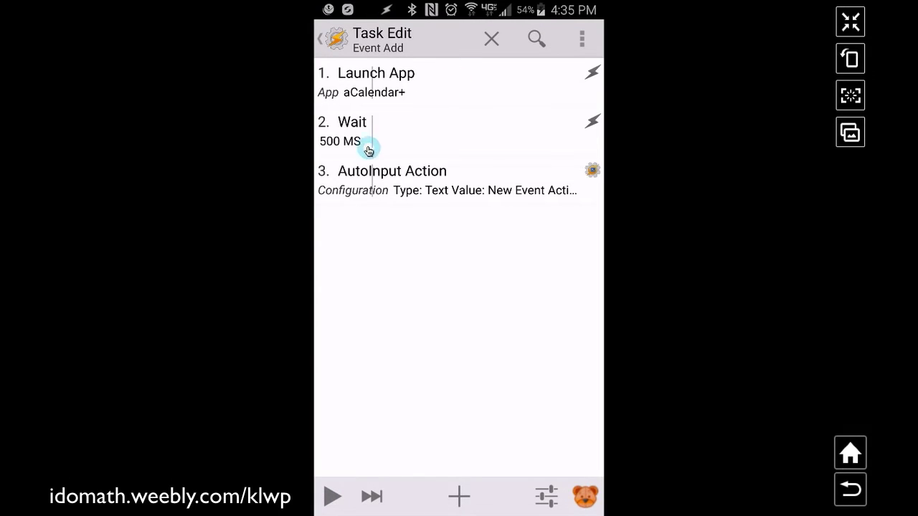
pyautogui.click(332, 495)
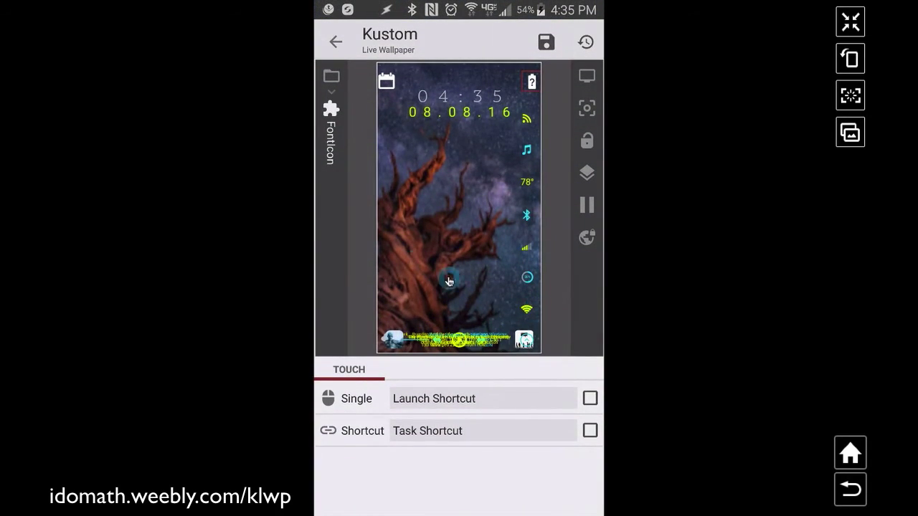
# - In the KLWP editor, open the Launch Shortcut touch settings of the calendar FontIcon
pyautogui.click(405, 102)
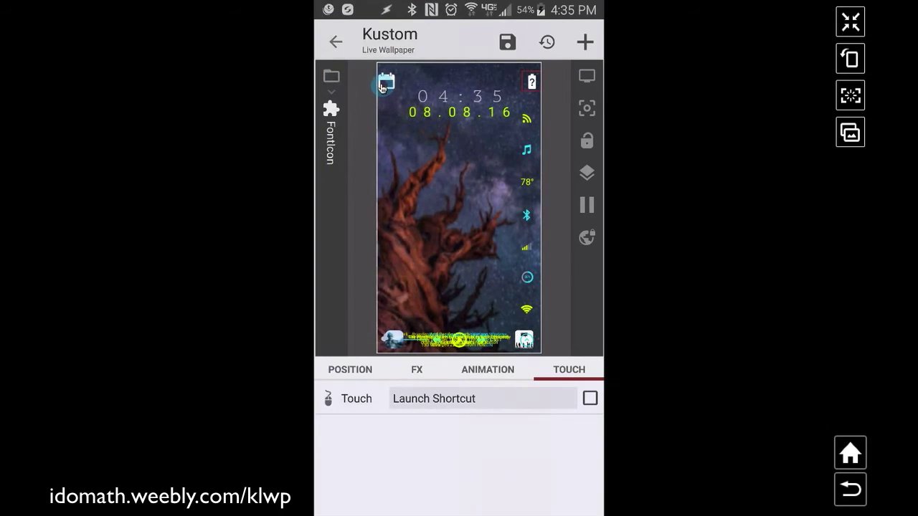
pyautogui.rightClick(416, 380)
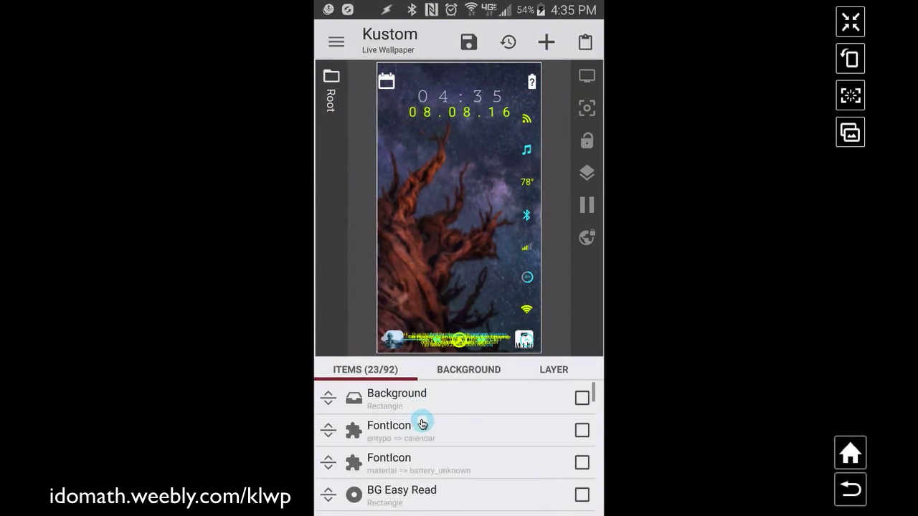
pyautogui.click(400, 430)
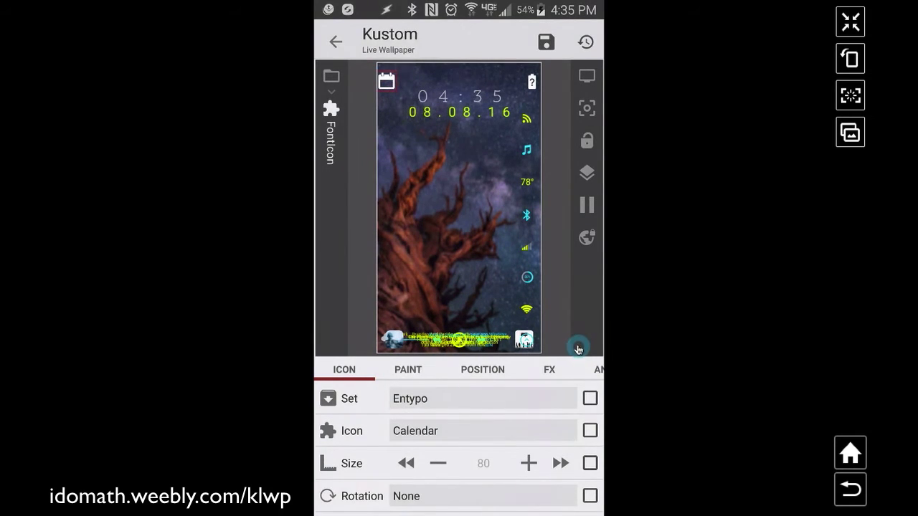
pyautogui.hscroll(3, 579, 347)
pyautogui.click(571, 368)
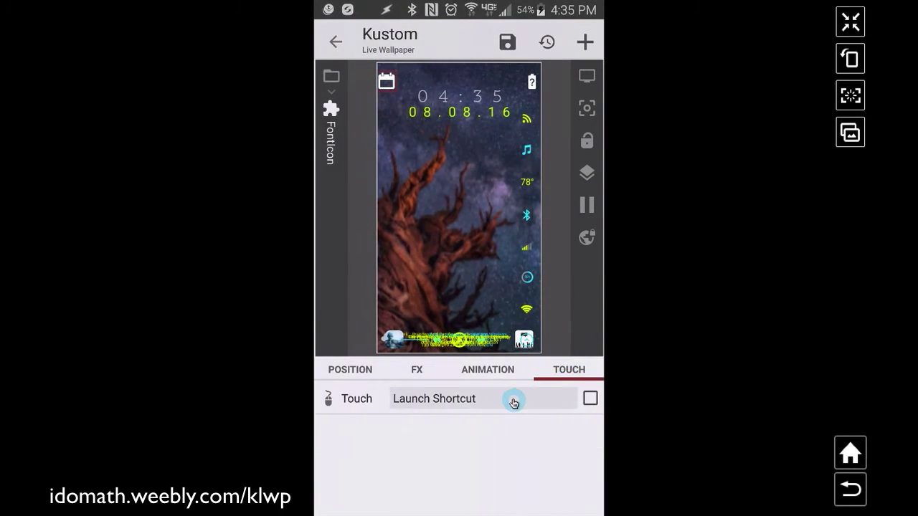
pyautogui.click(473, 423)
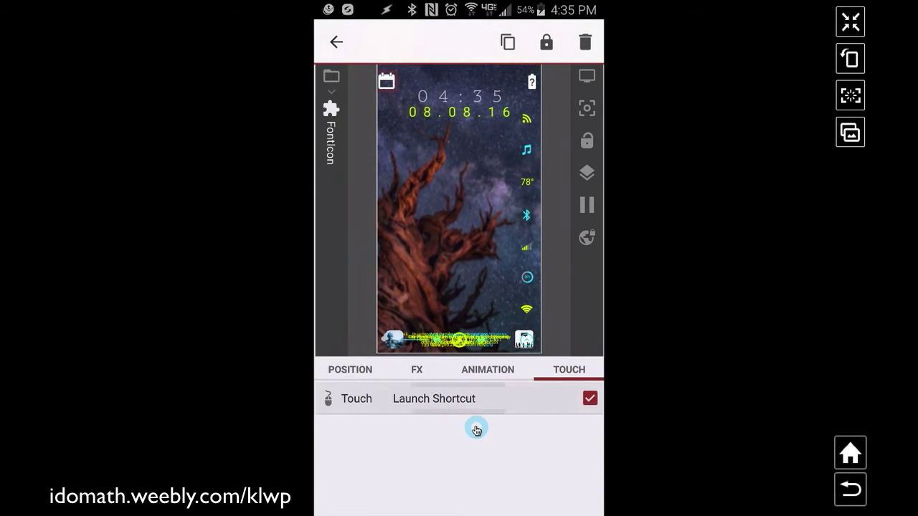
pyautogui.click(497, 412)
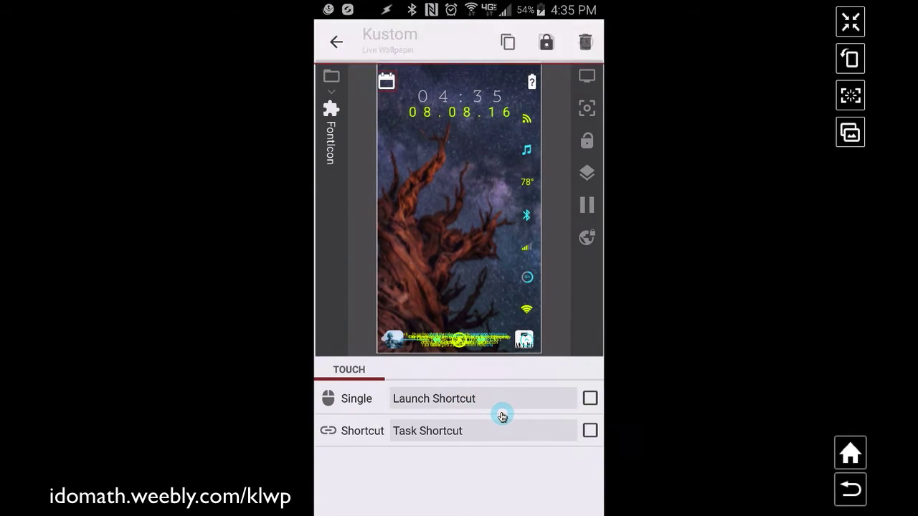
# - Assign Tasker's Event Add task to the calendar icon through Task Shortcut and save the wallpaper
pyautogui.click(461, 432)
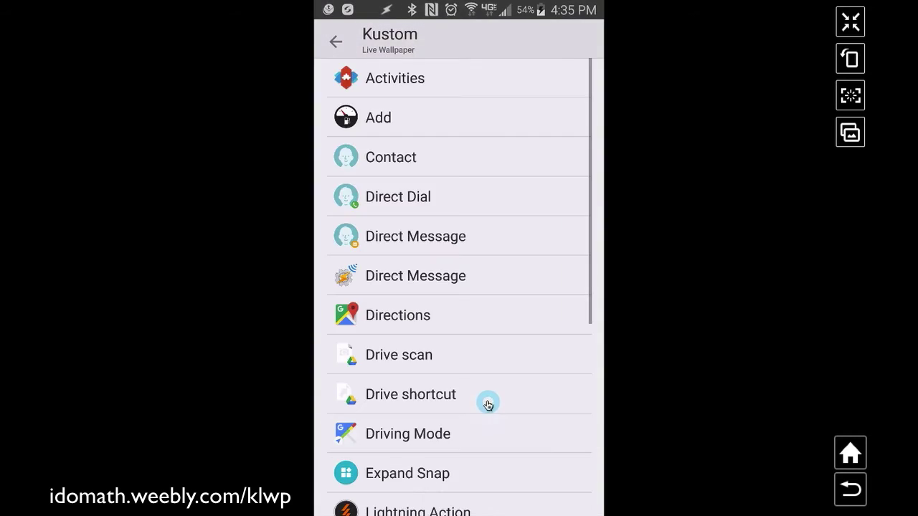
pyautogui.scroll(-5, 488, 405)
pyautogui.click(487, 405)
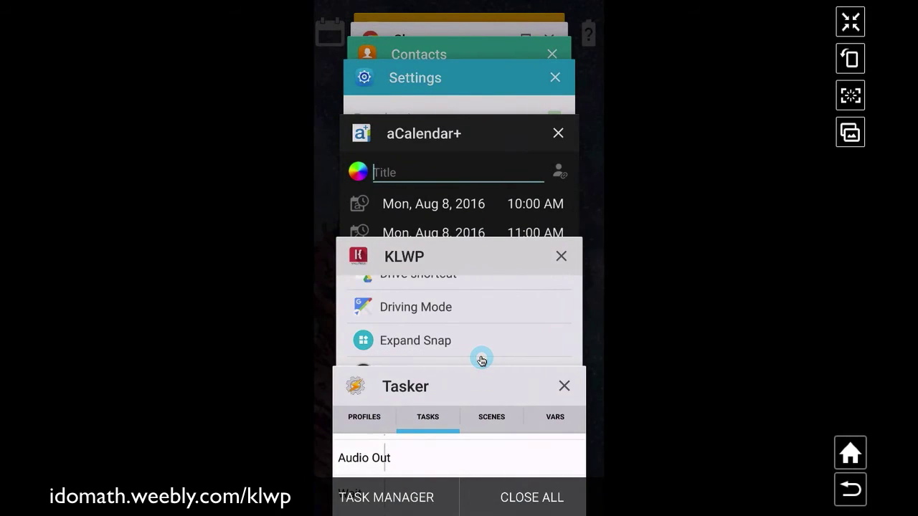
pyautogui.click(481, 360)
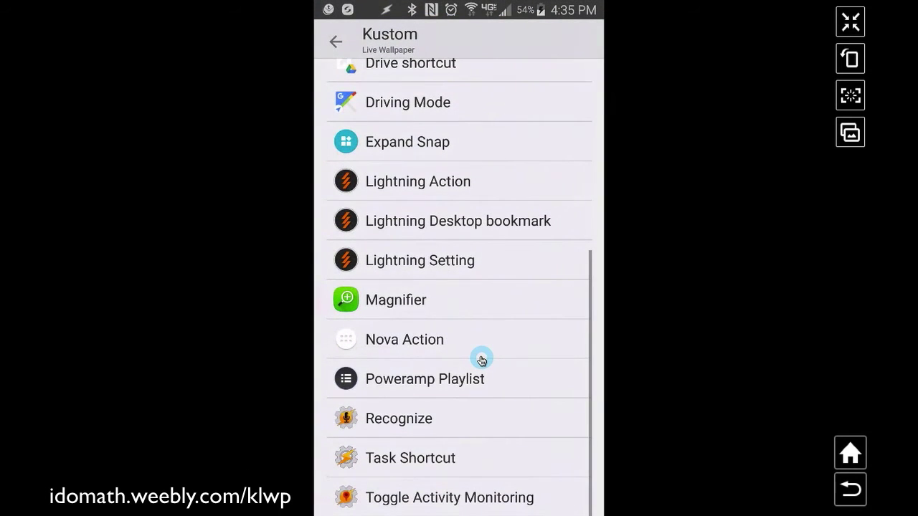
pyautogui.click(472, 458)
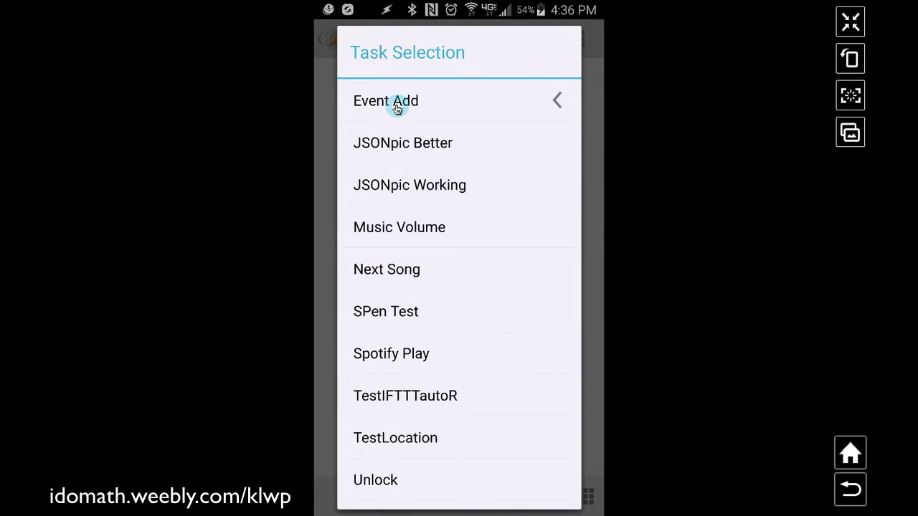
pyautogui.click(395, 102)
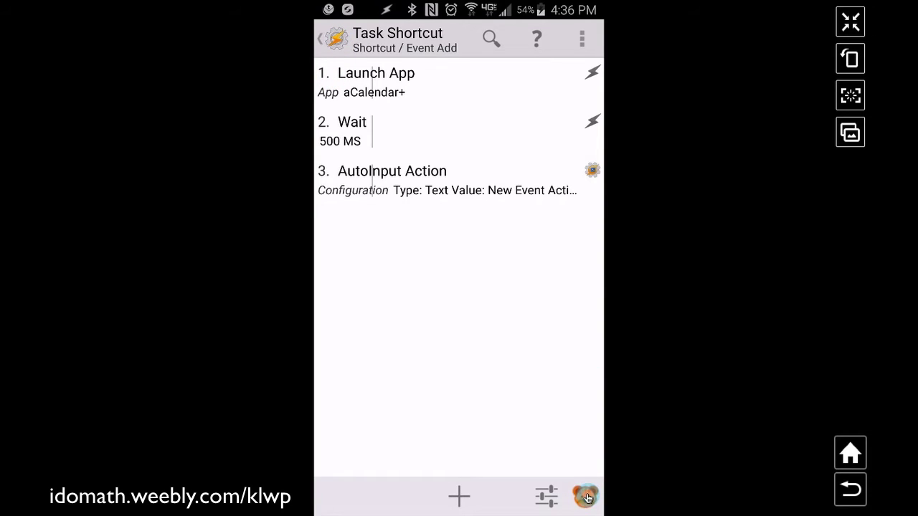
pyautogui.click(340, 43)
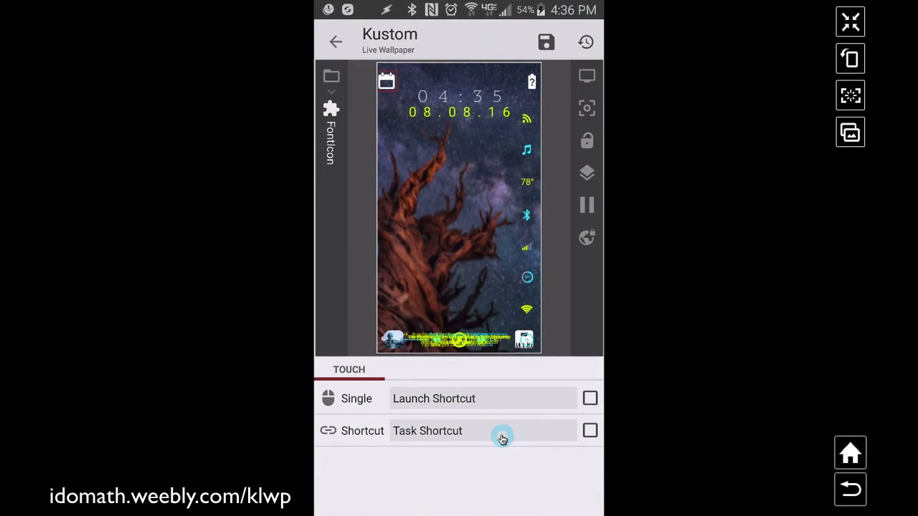
pyautogui.click(545, 42)
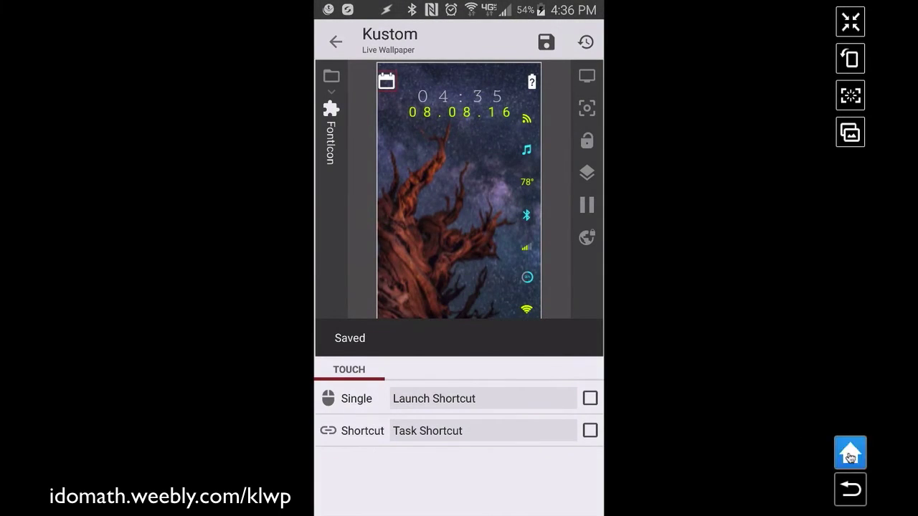
# - Test the calendar and battery shortcuts from the home screen, returning home after each, and check the notification shade
pyautogui.click(851, 465)
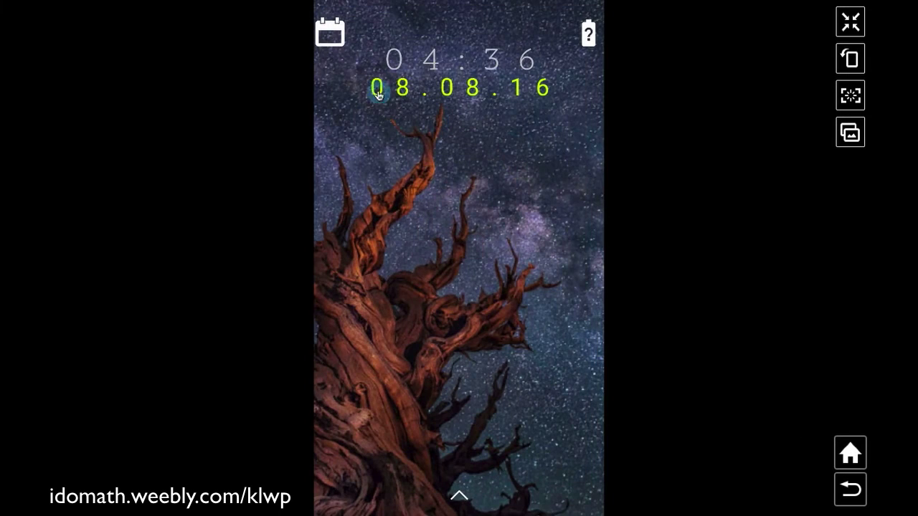
pyautogui.click(336, 42)
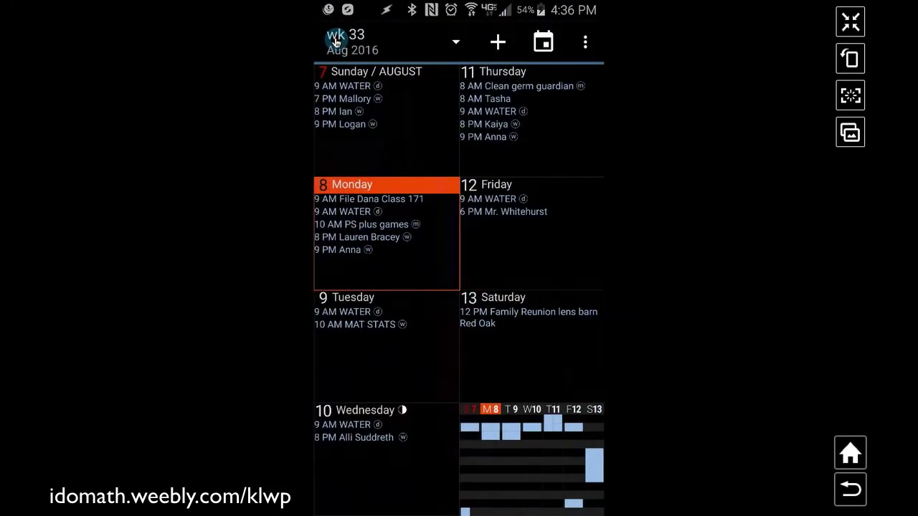
pyautogui.click(849, 464)
pyautogui.click(586, 36)
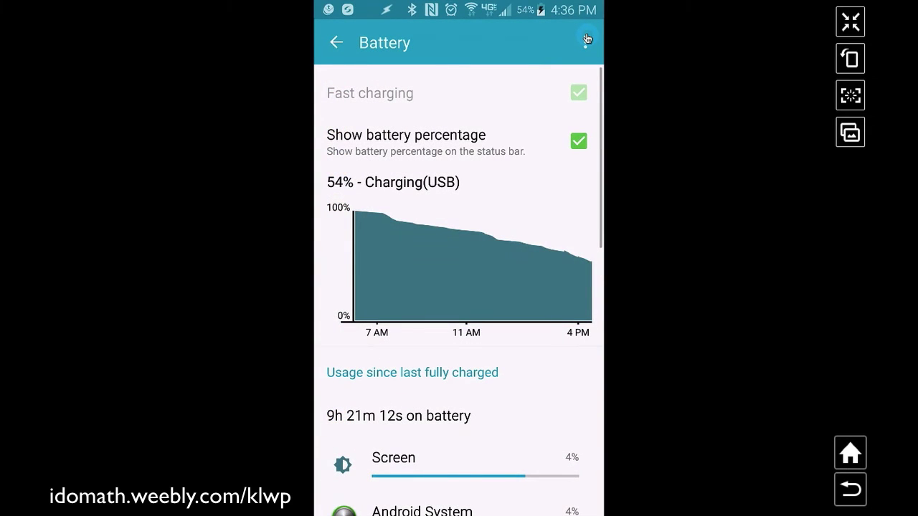
pyautogui.rightClick(587, 38)
pyautogui.scroll(2, 586, 38)
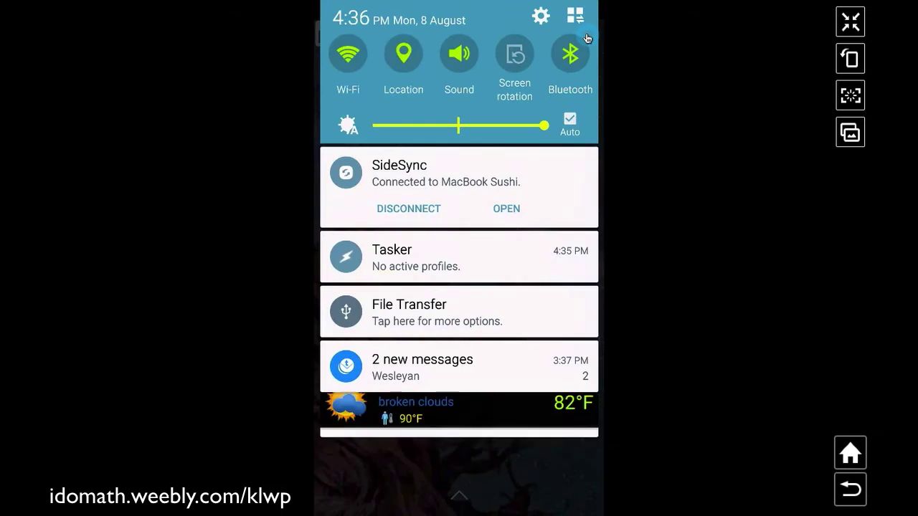
# - Open Tasker's Battery Settings task and enable Always Start New Copy for its Launch App action for Settings
pyautogui.click(457, 267)
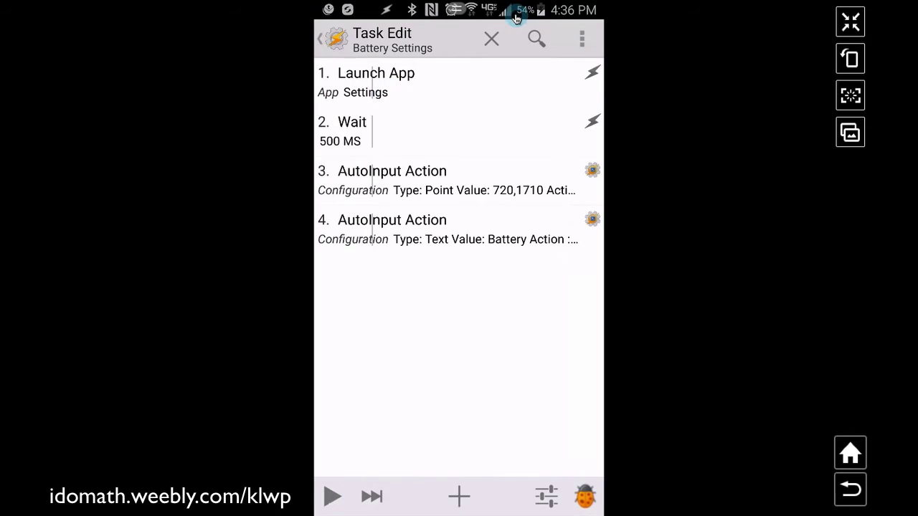
pyautogui.moveTo(508, 10); pyautogui.dragTo(485, 354)
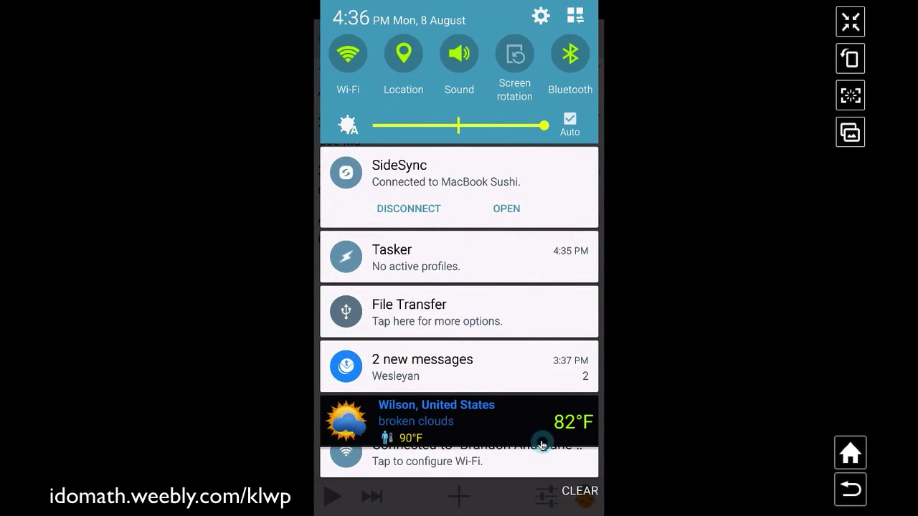
pyautogui.click(511, 57)
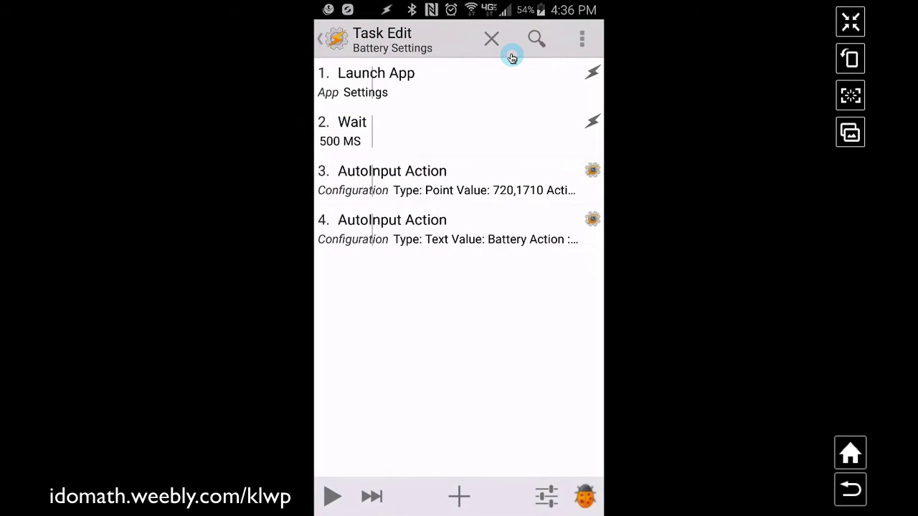
pyautogui.click(516, 80)
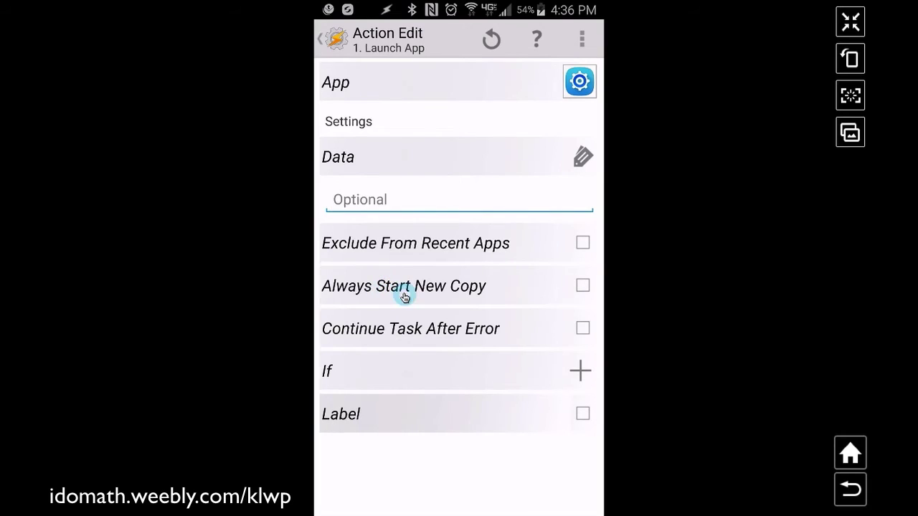
pyautogui.click(583, 288)
pyautogui.click(339, 43)
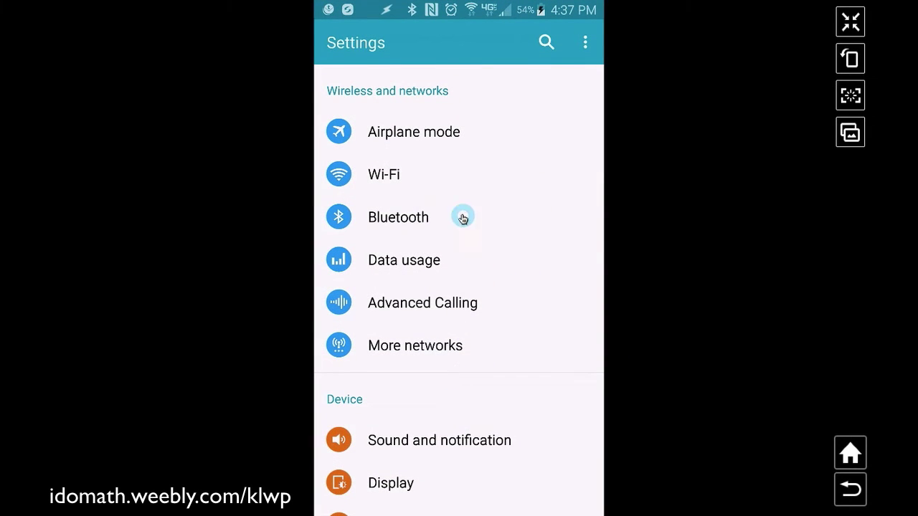
# - Add an AutoInput Action to the Battery Settings task, filtering the action list by "aut"
pyautogui.moveTo(554, 390); pyautogui.dragTo(530, 512)
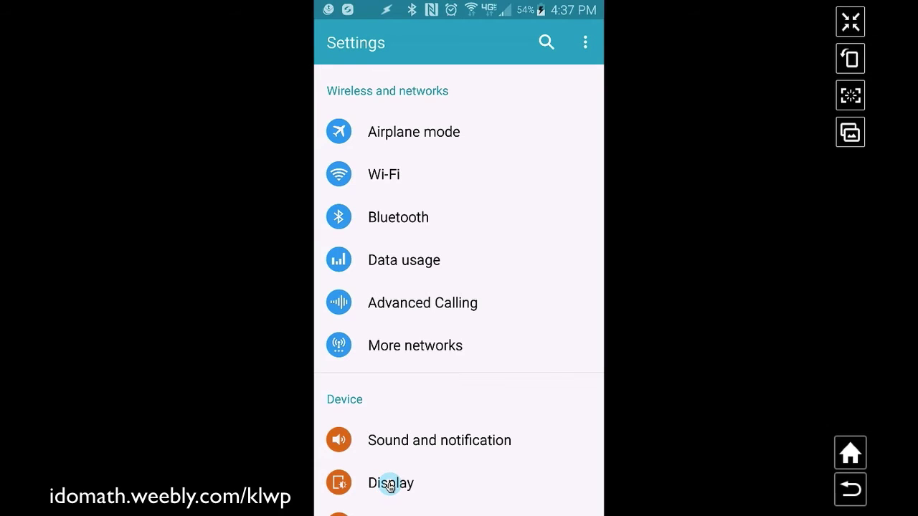
pyautogui.scroll(-10, 389, 486)
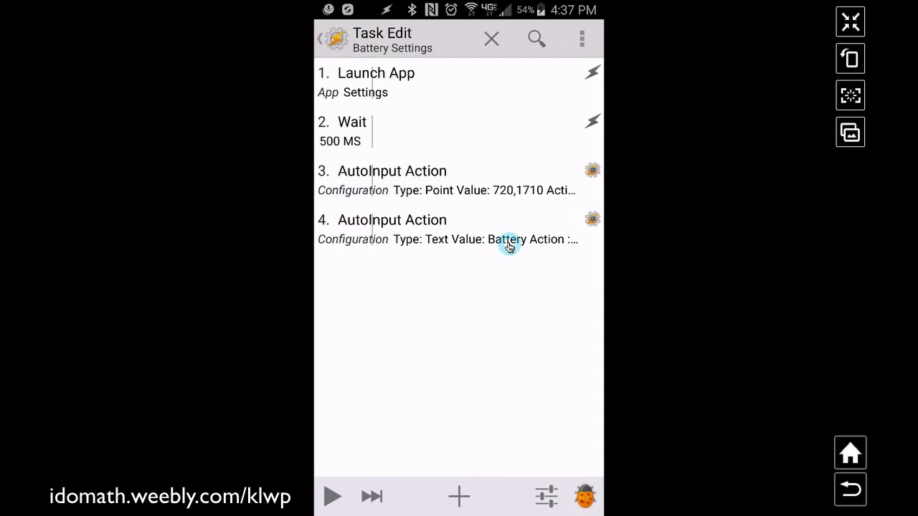
pyautogui.click(459, 497)
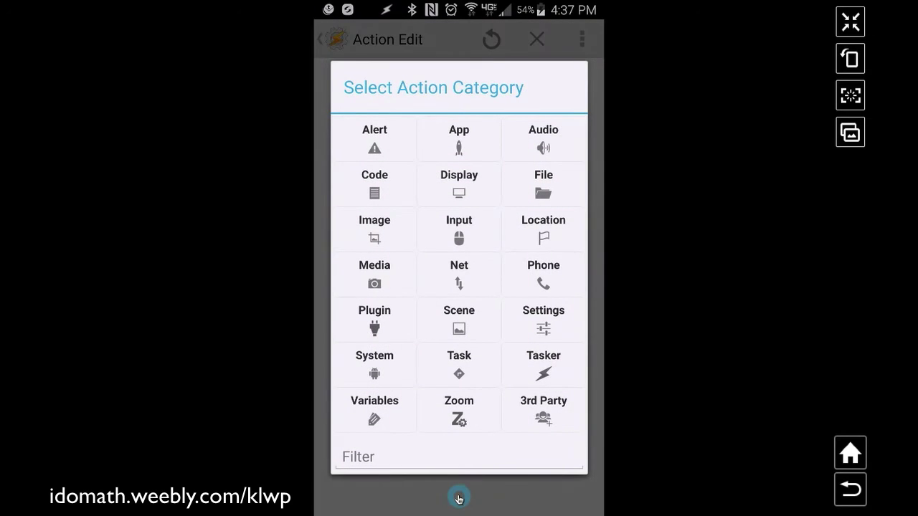
pyautogui.click(504, 467)
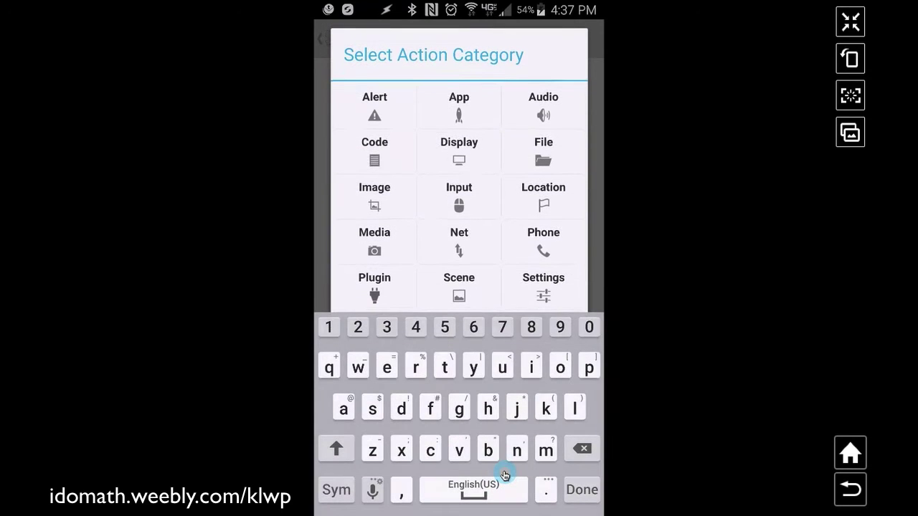
pyautogui.write('aut')
pyautogui.click(544, 107)
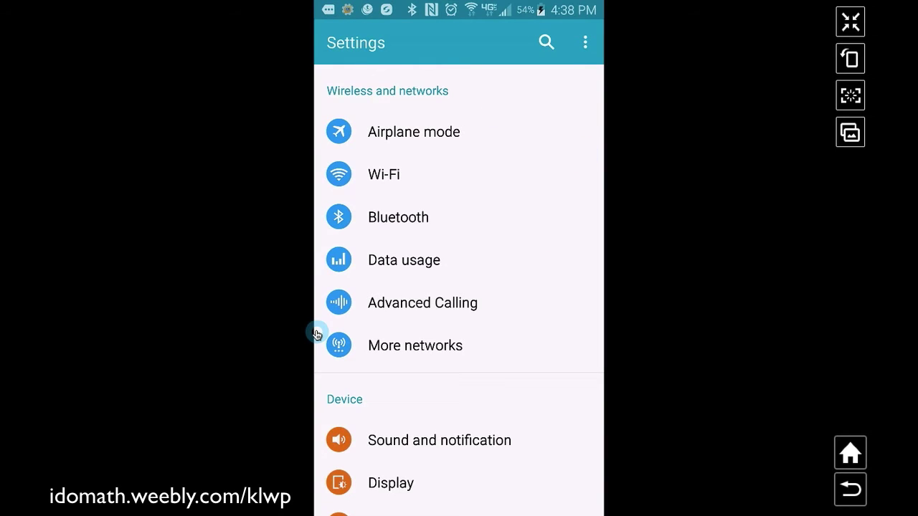
# - Start AutoInput's field selection in the phone's Settings and try to capture the Wi-Fi entry
pyautogui.moveTo(360, 8); pyautogui.dragTo(360, 178)
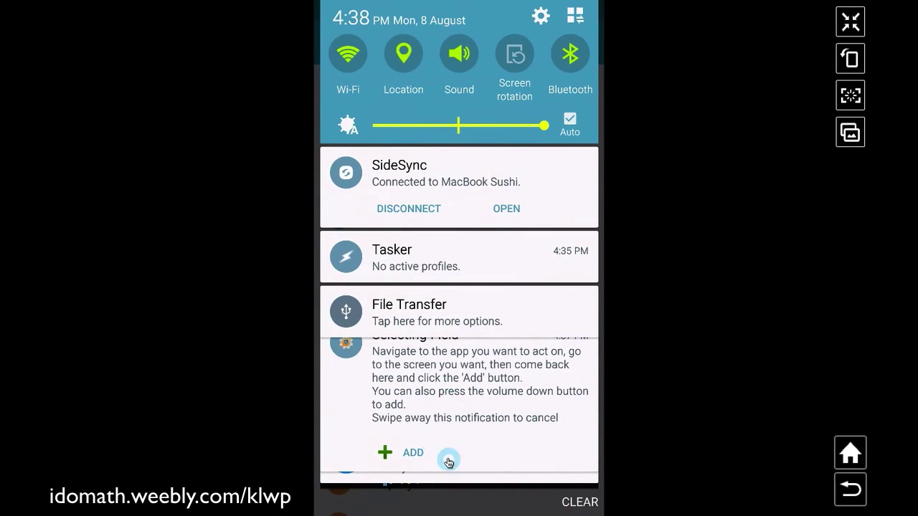
pyautogui.click(403, 458)
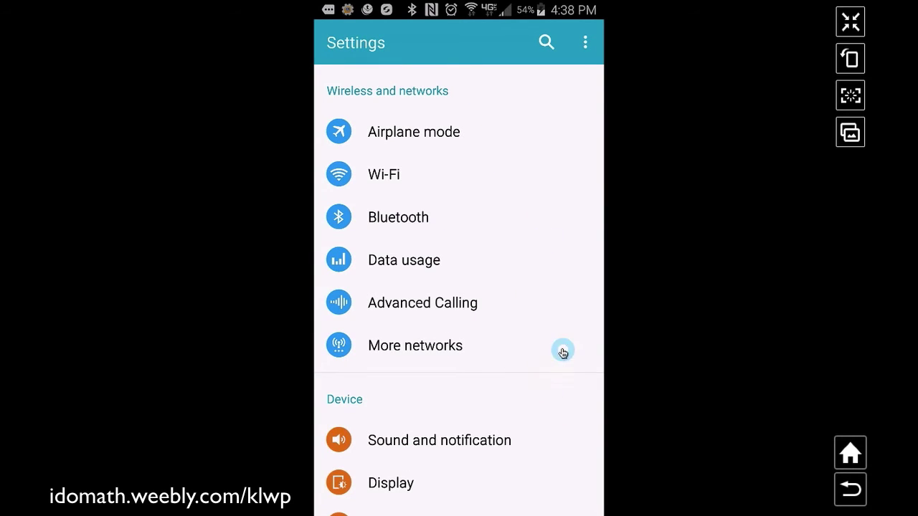
pyautogui.click(554, 189)
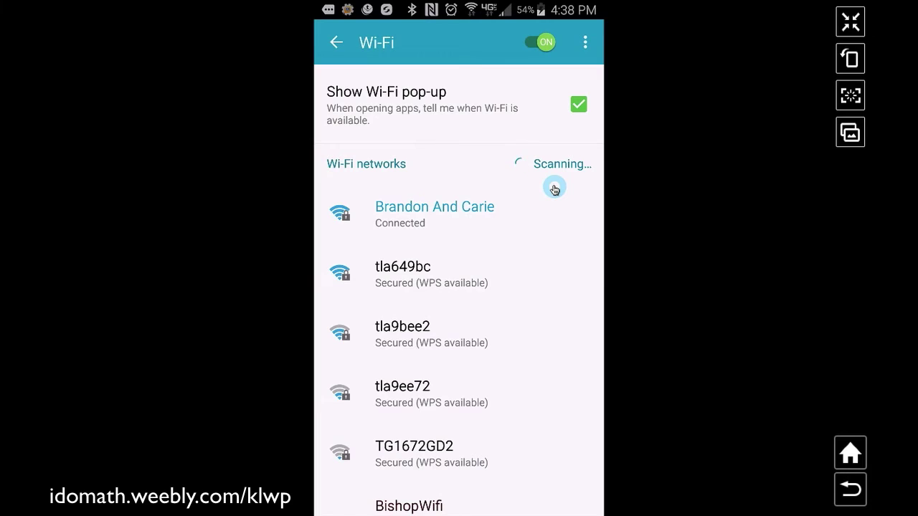
pyautogui.rightClick(554, 189)
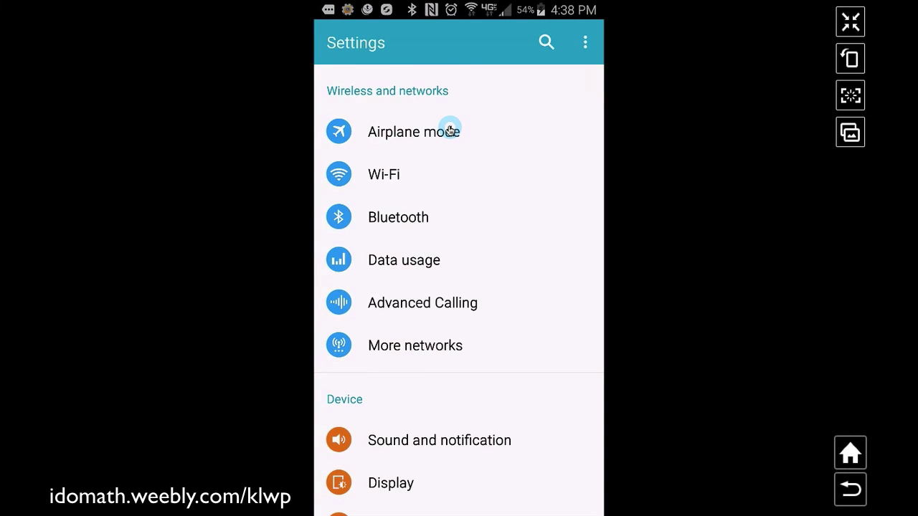
pyautogui.hotkey('alt', 'Tab')
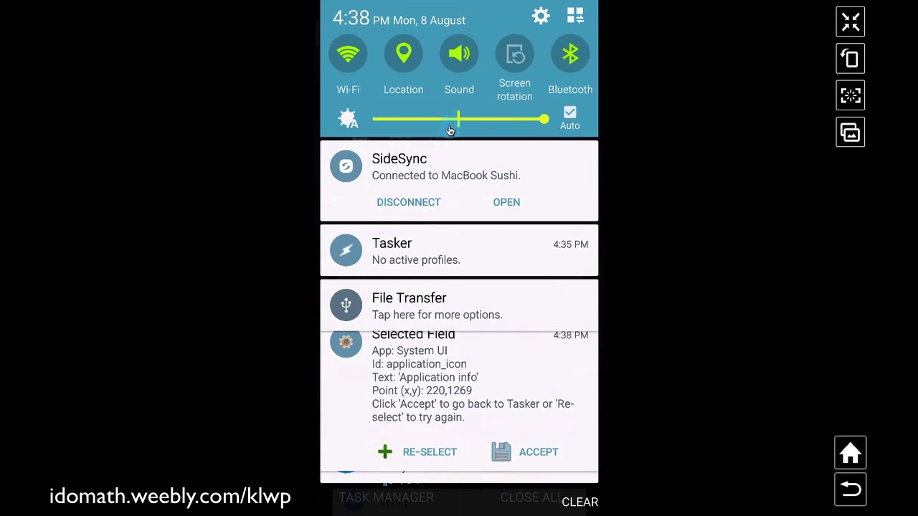
pyautogui.scroll(-3, 450, 129)
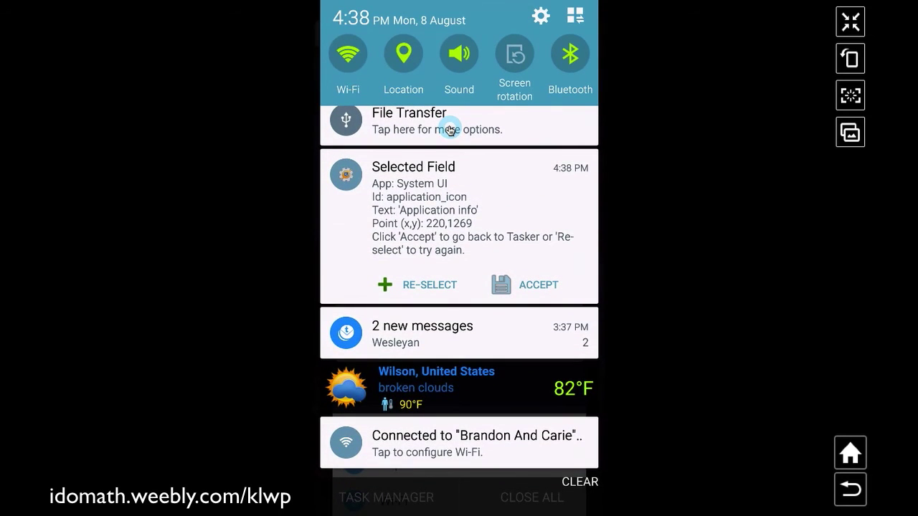
pyautogui.click(430, 293)
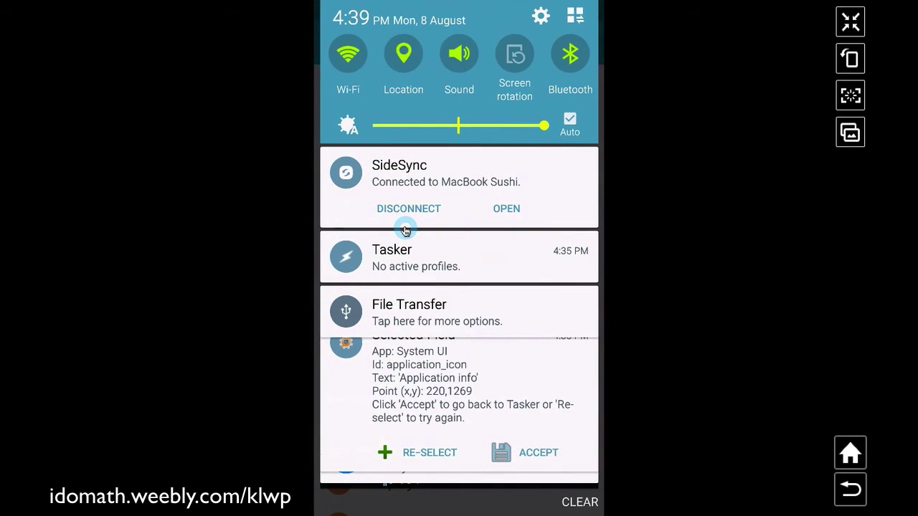
# - Re-select the Bluetooth entry in Settings as the AutoInput field, accept it and return to Tasker
pyautogui.click(415, 454)
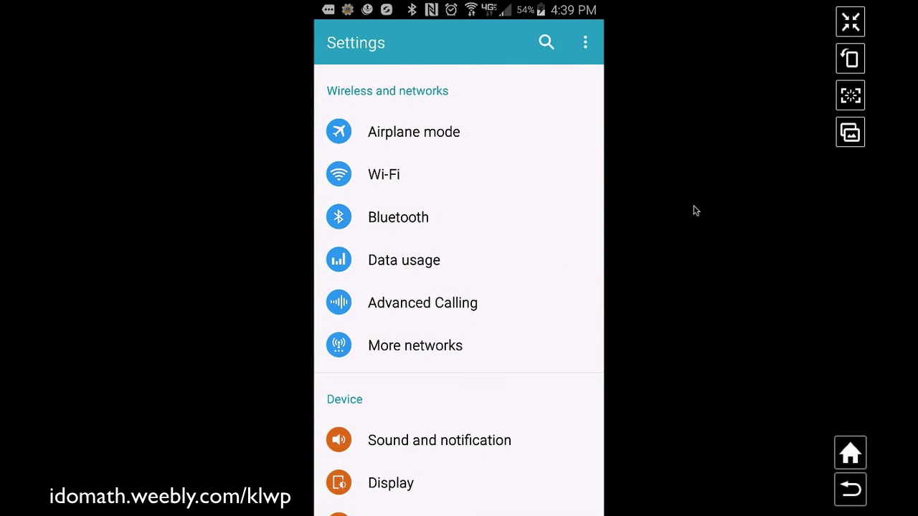
pyautogui.click(564, 211)
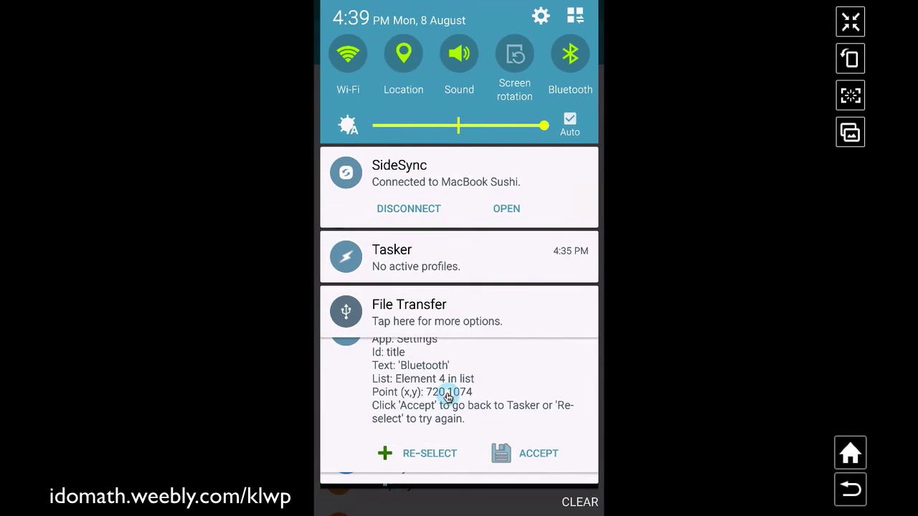
pyautogui.click(527, 456)
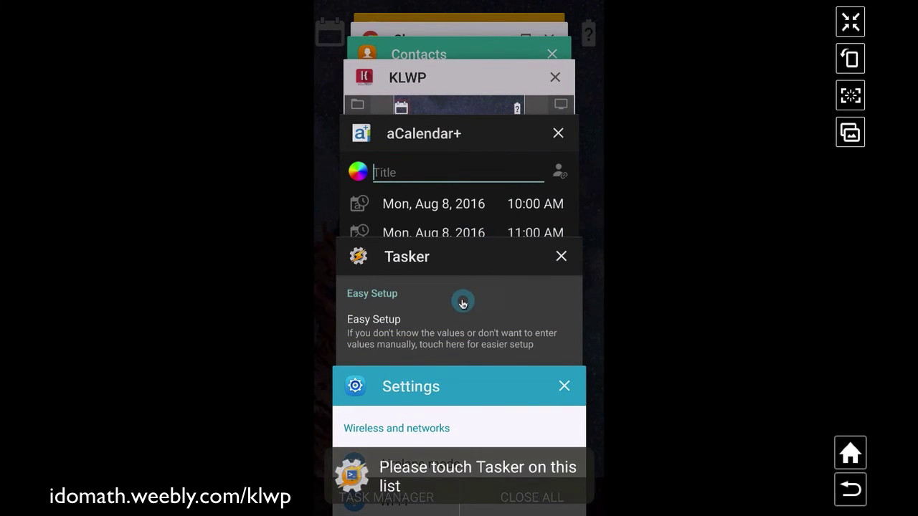
pyautogui.click(449, 272)
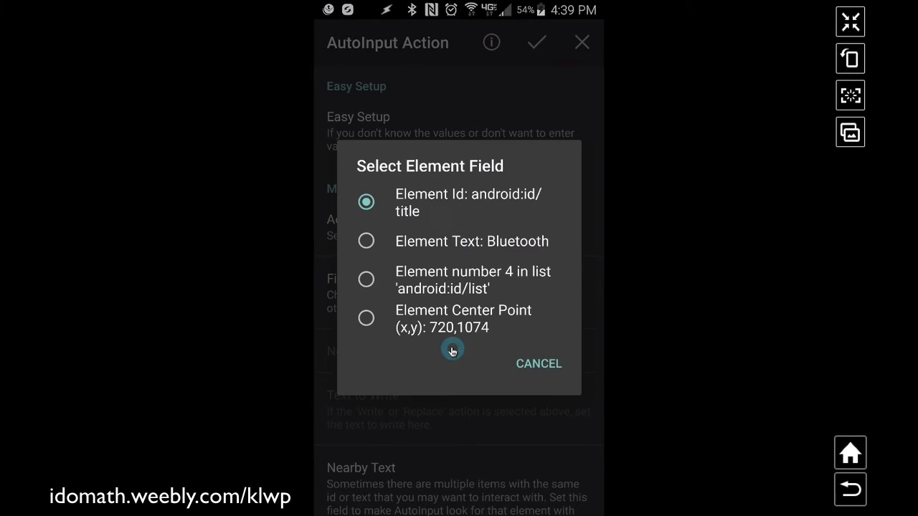
# - Target the element center point 720,1074 and save the AutoInput action with Click as its action
pyautogui.click(394, 350)
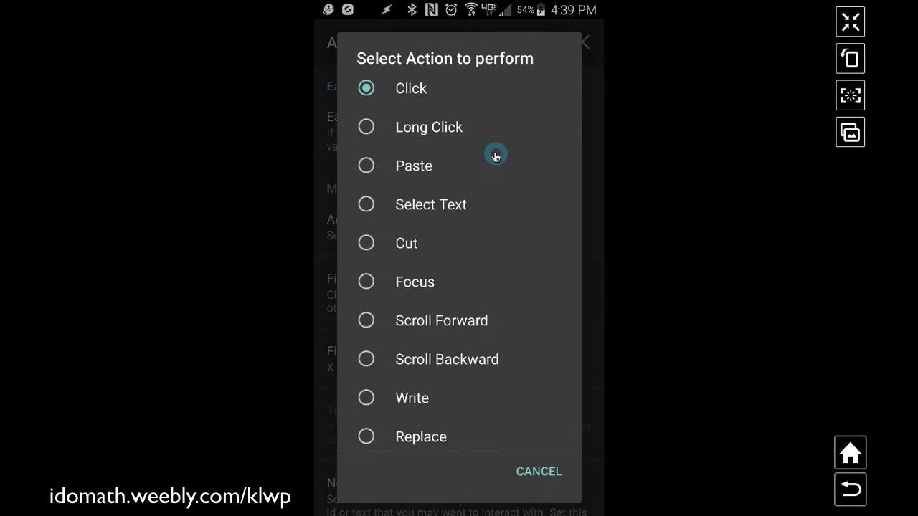
pyautogui.click(366, 322)
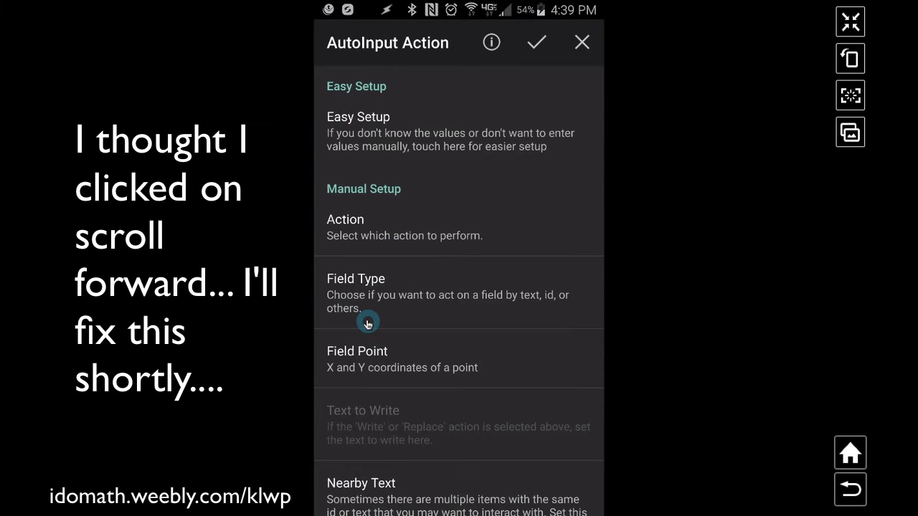
pyautogui.click(534, 47)
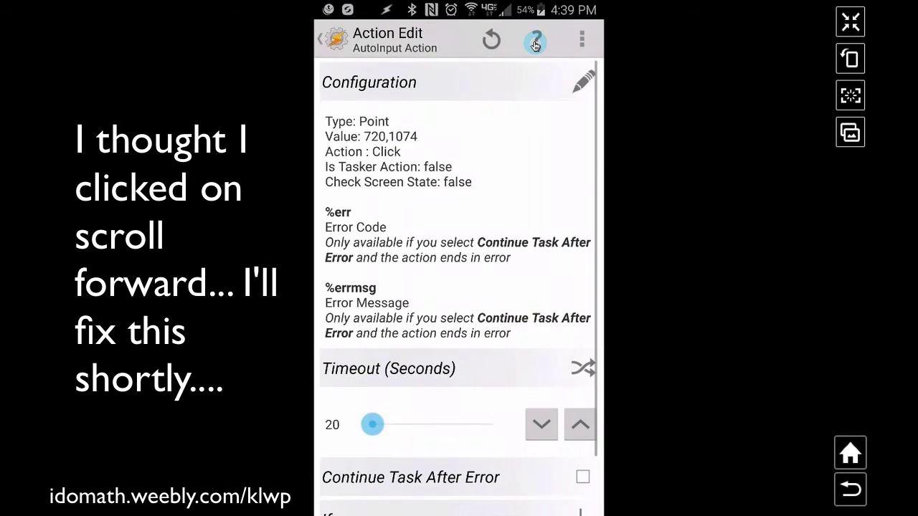
pyautogui.click(338, 45)
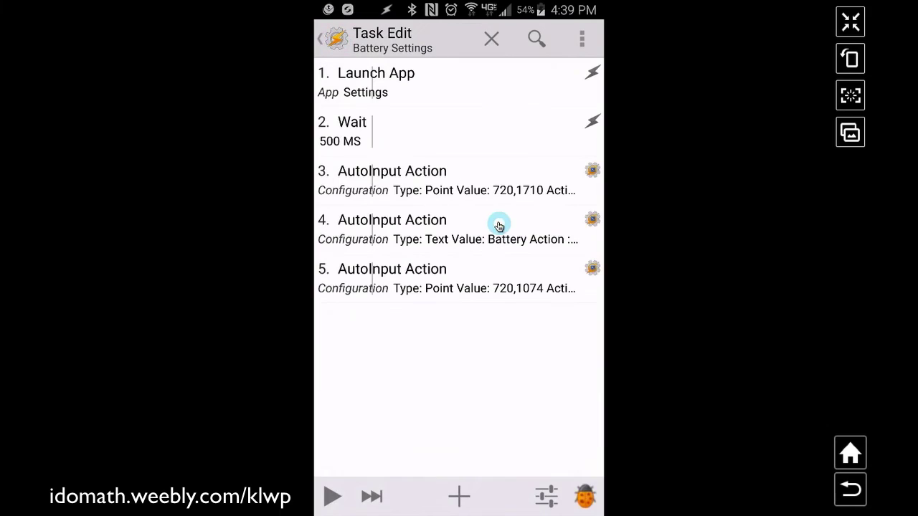
# - Disable AutoInput actions 3 and 4 in the Battery Settings task
pyautogui.click(440, 235)
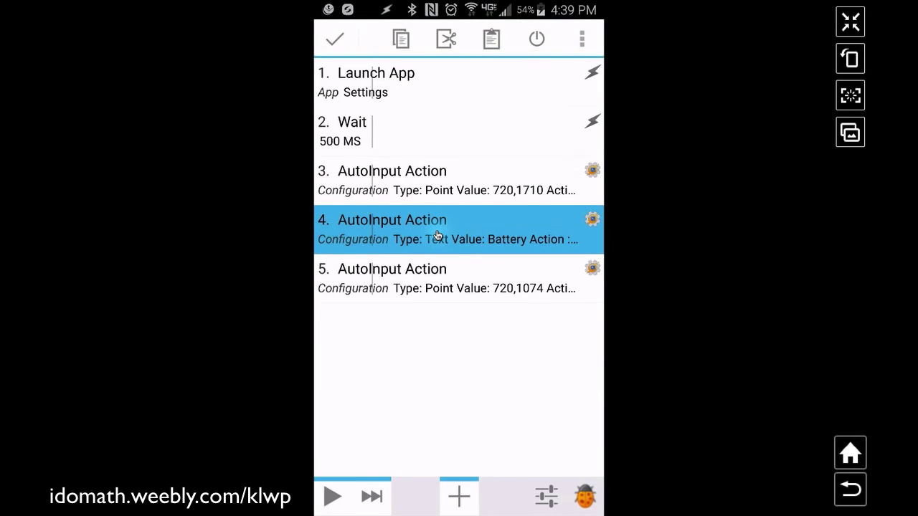
pyautogui.click(444, 188)
pyautogui.click(536, 39)
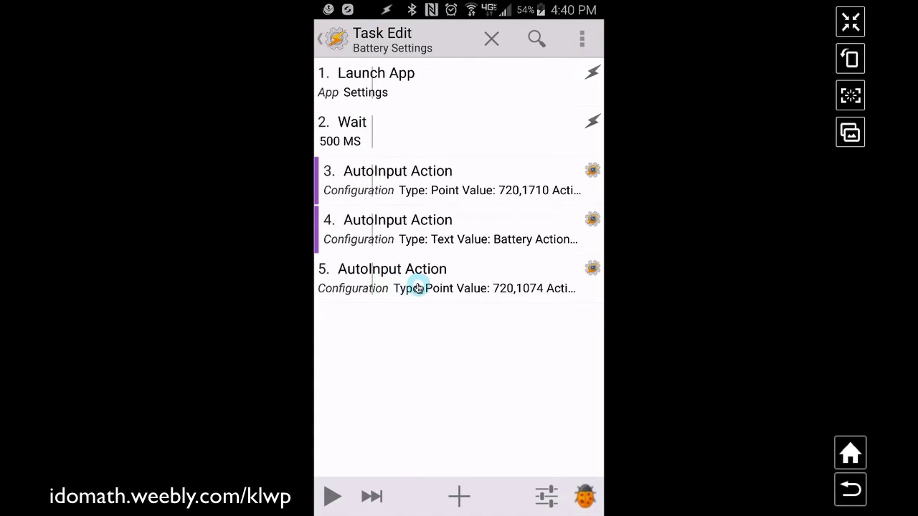
# - Run the Battery Settings task as a test and return to its action list
pyautogui.click(330, 495)
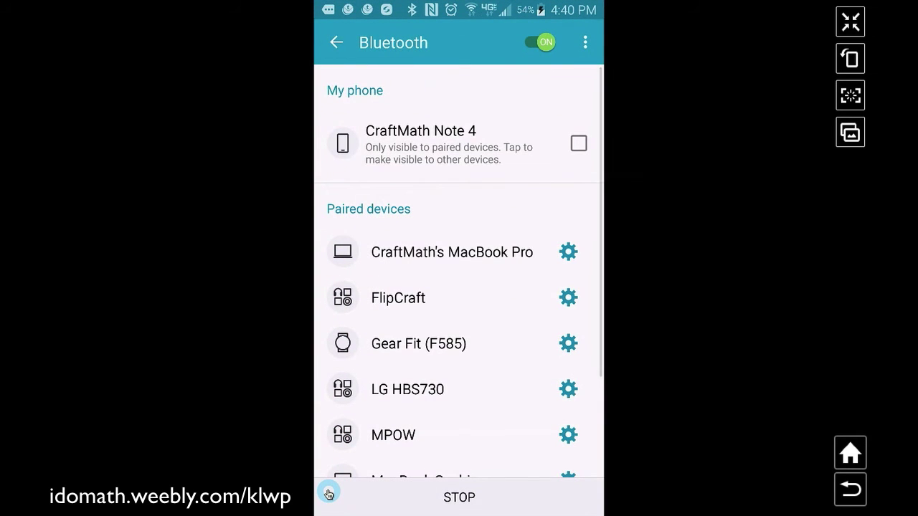
pyautogui.click(332, 47)
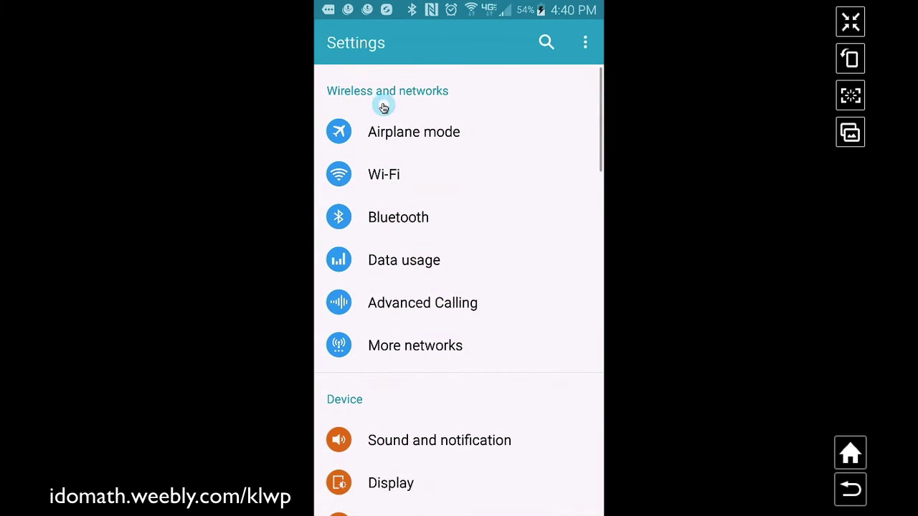
pyautogui.click(864, 487)
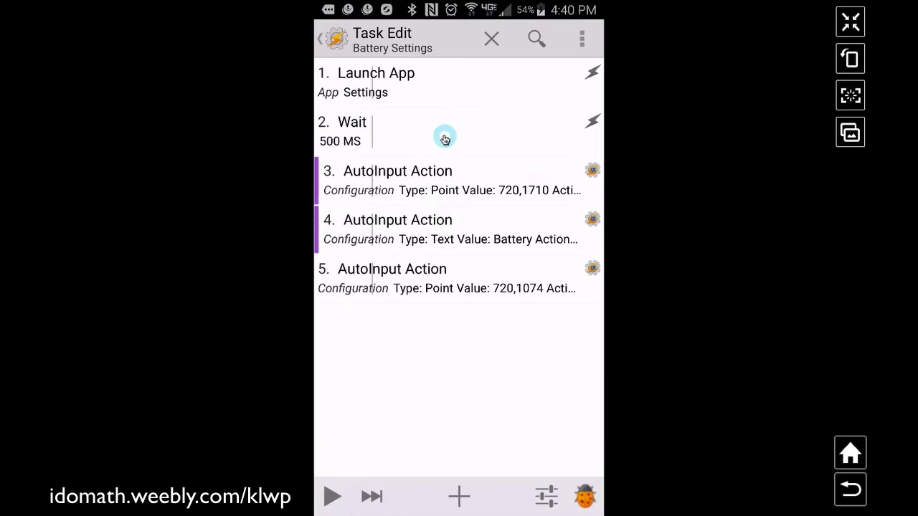
# - Change AutoInput action 5 of the Battery Settings task from a click to Scroll Forward and save it
pyautogui.click(459, 293)
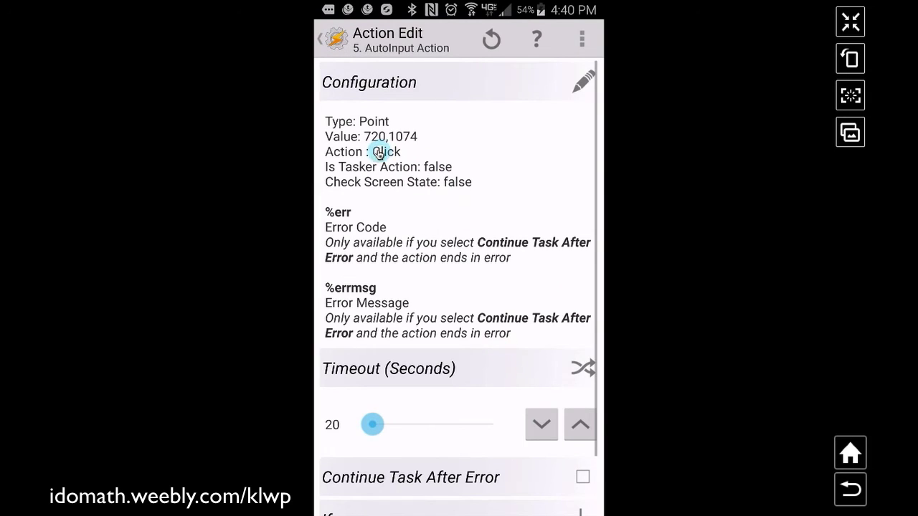
pyautogui.click(581, 86)
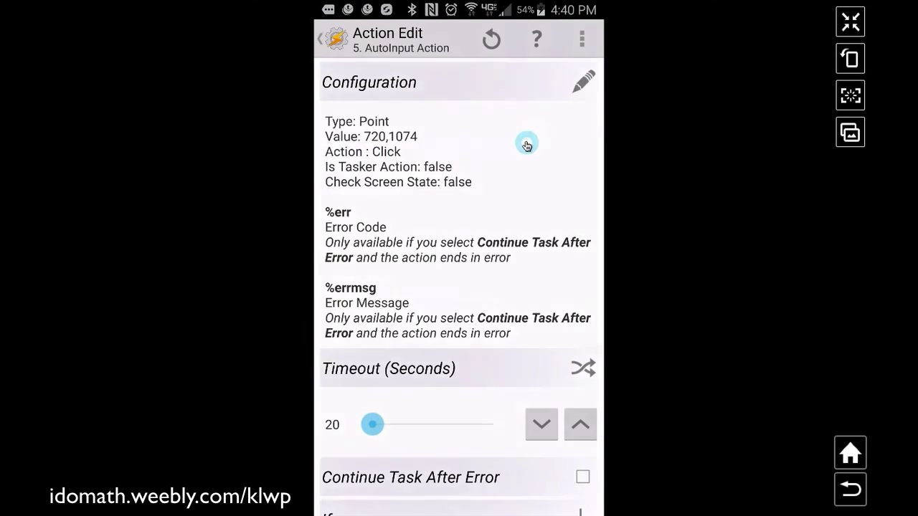
pyautogui.click(385, 240)
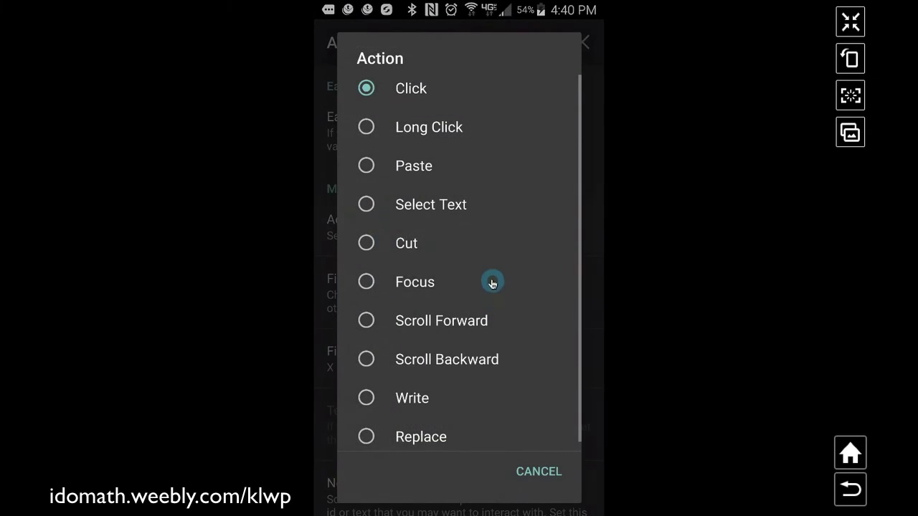
pyautogui.click(379, 323)
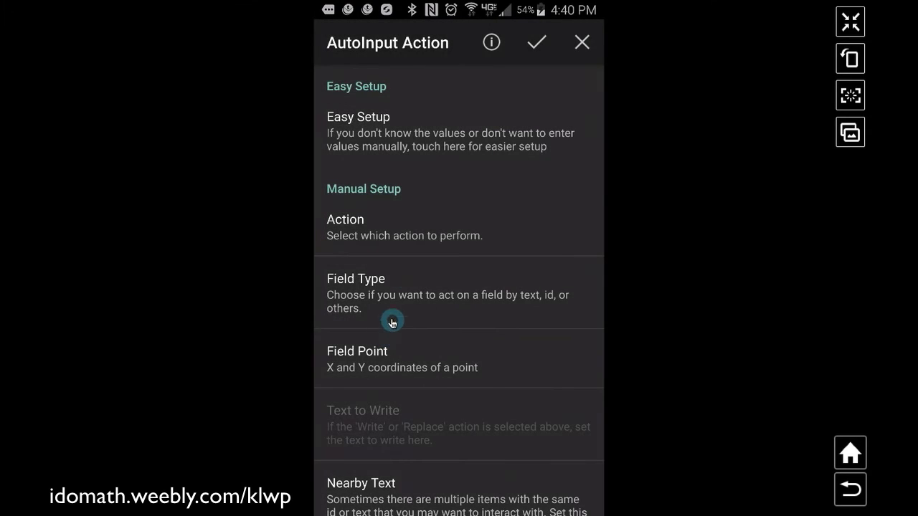
pyautogui.click(426, 242)
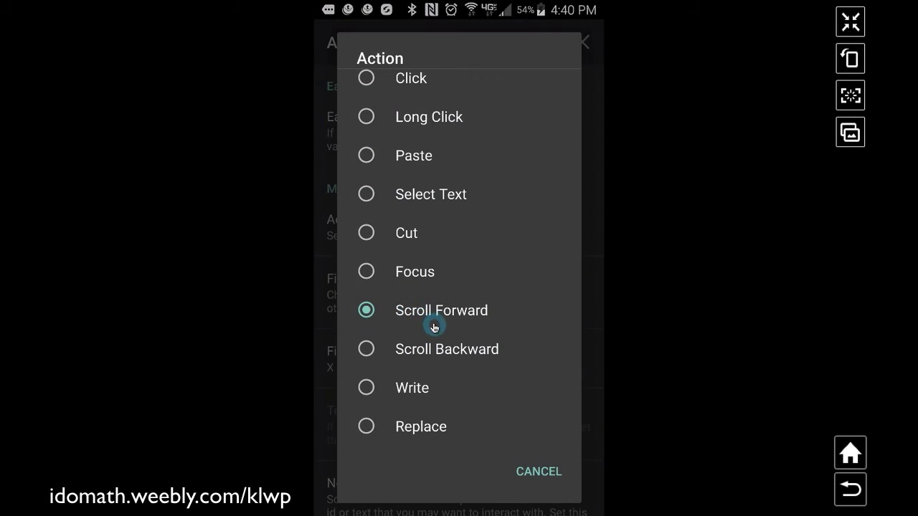
pyautogui.click(546, 472)
pyautogui.click(536, 43)
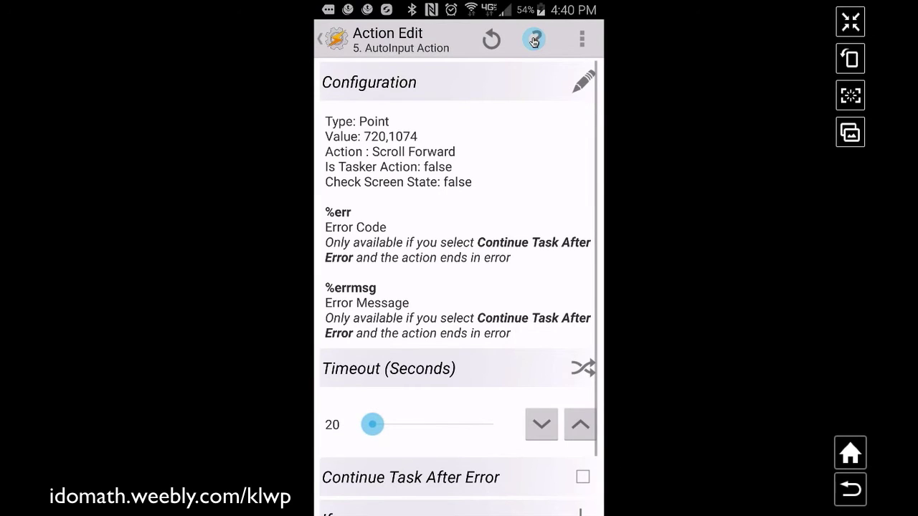
pyautogui.click(493, 235)
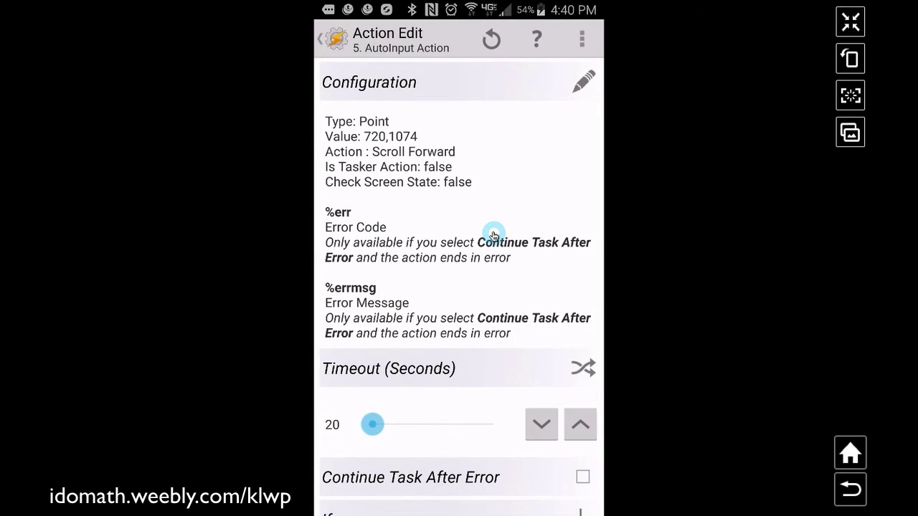
pyautogui.click(340, 39)
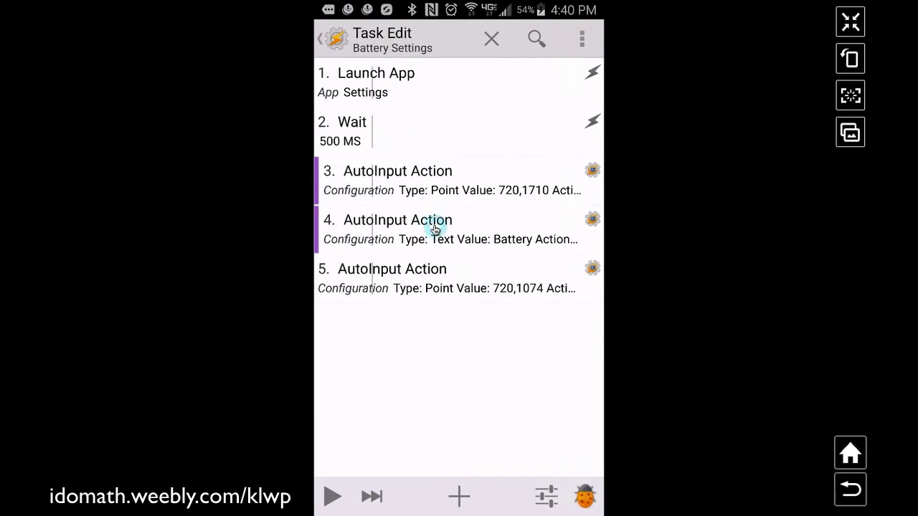
# - Run the Battery Settings task to test the scroll and return to its action list
pyautogui.click(331, 496)
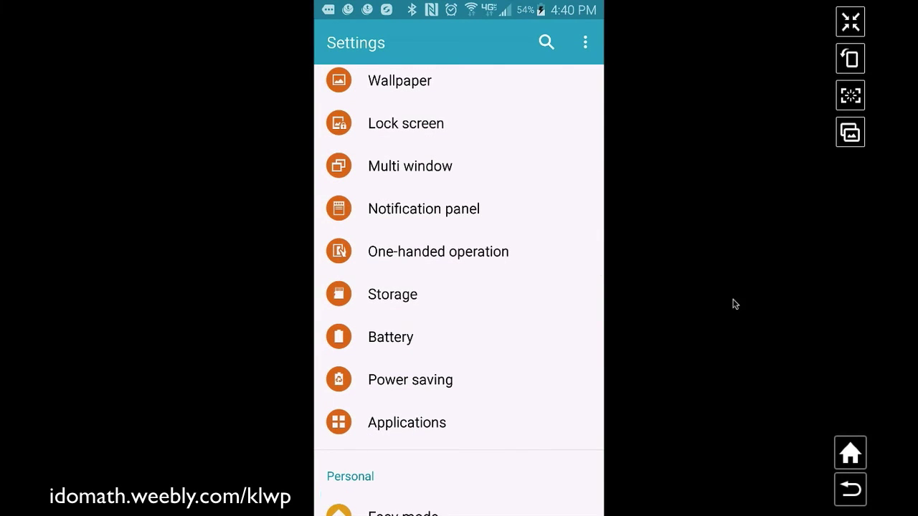
pyautogui.click(846, 489)
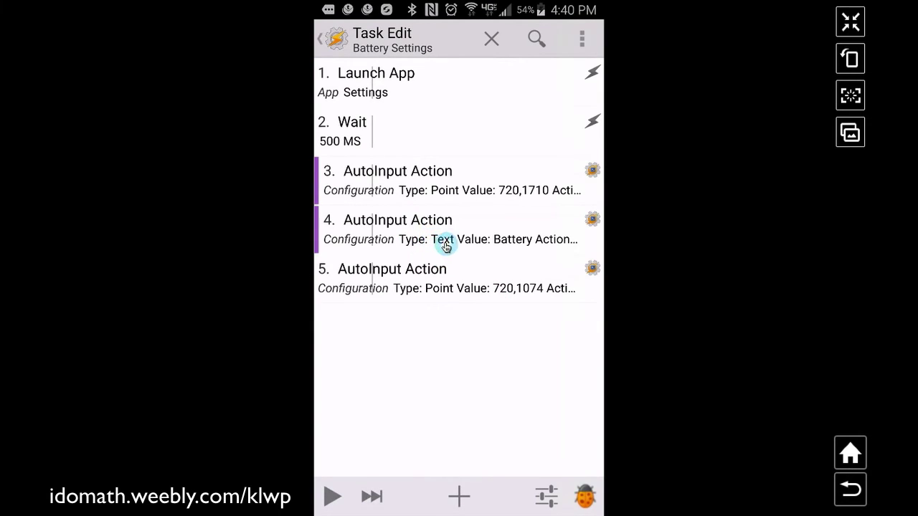
# - Add another AutoInput Action, pick the Battery entry in Settings as its field, accept it and return to Tasker
pyautogui.click(460, 496)
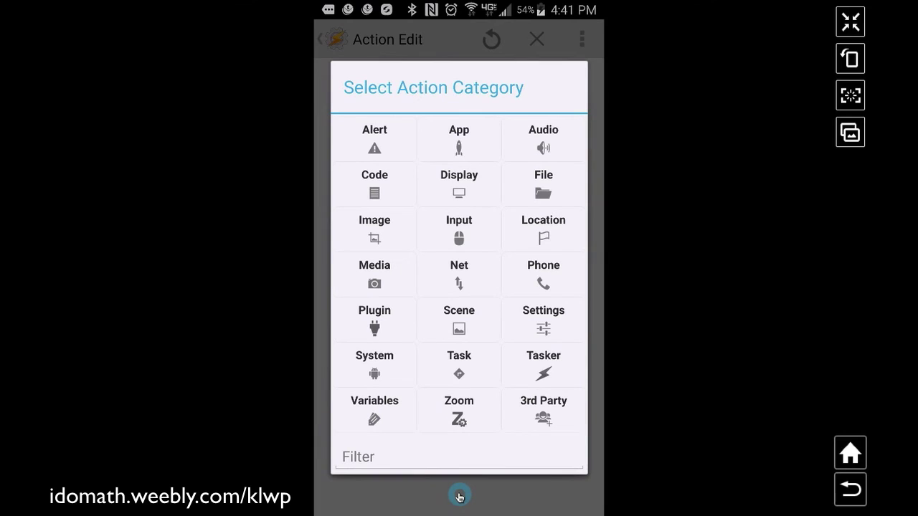
pyautogui.write('au')
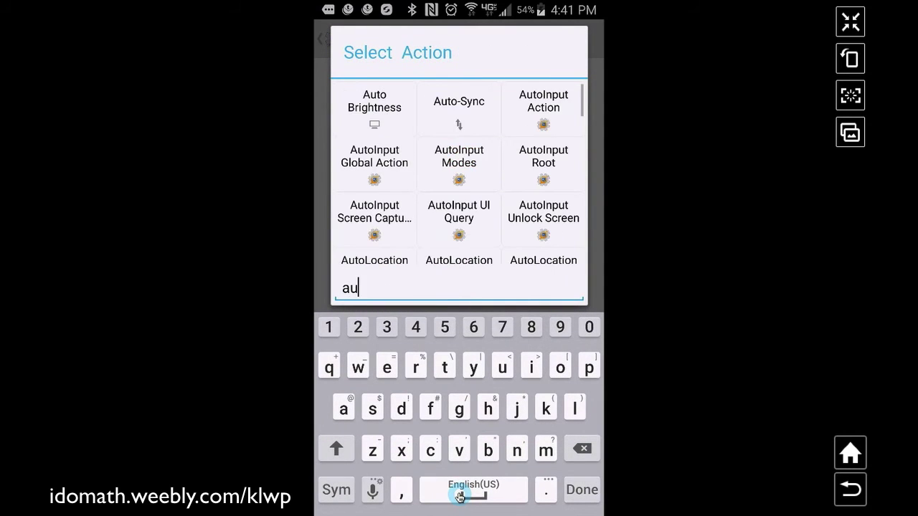
pyautogui.write('t')
pyautogui.click(543, 101)
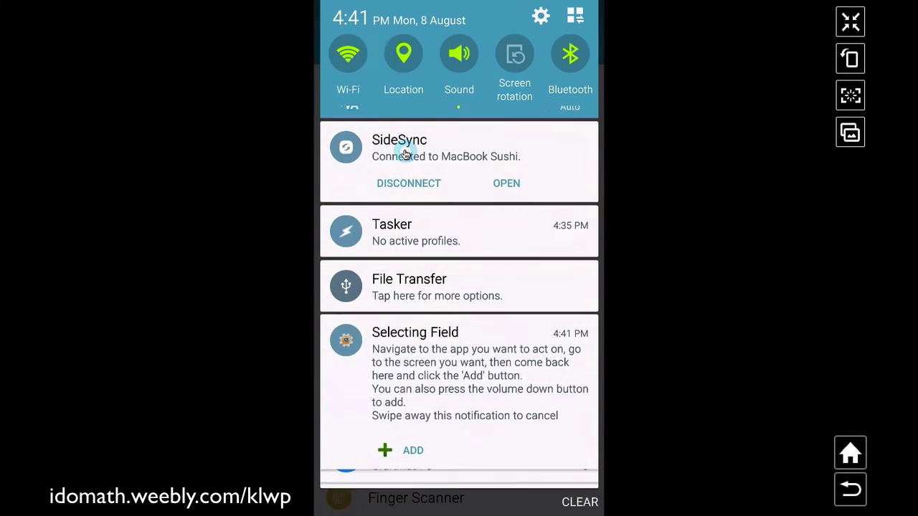
pyautogui.press('XF86AudioLowerVolume')
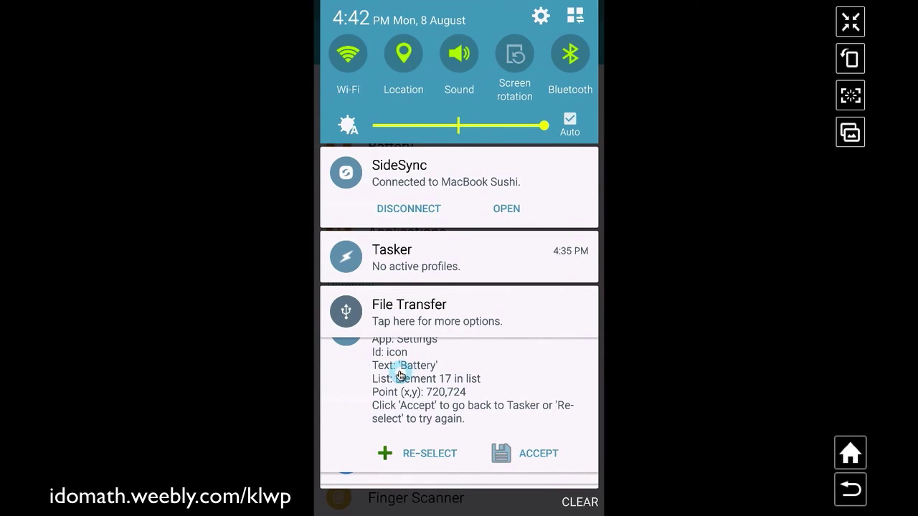
pyautogui.click(516, 453)
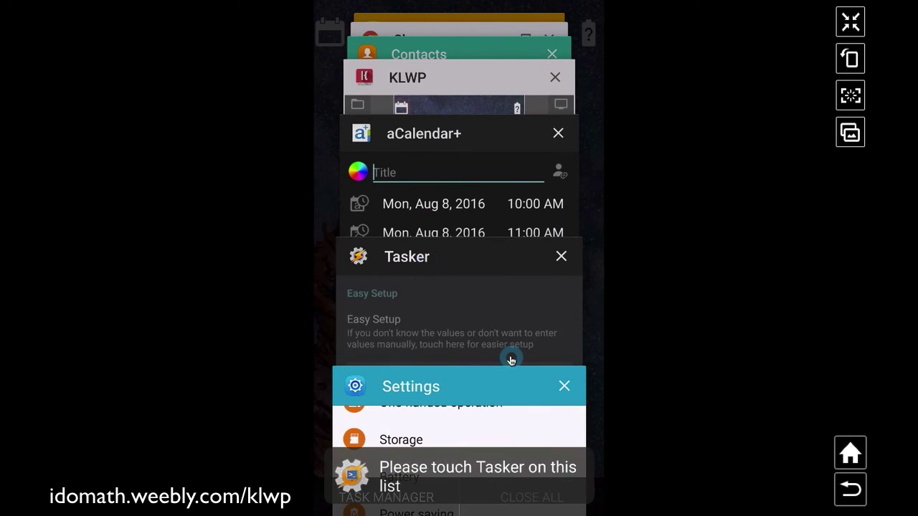
pyautogui.click(507, 358)
# - Target the field by its text Battery with Click as the action, and save the AutoInput action to the task
pyautogui.click(370, 249)
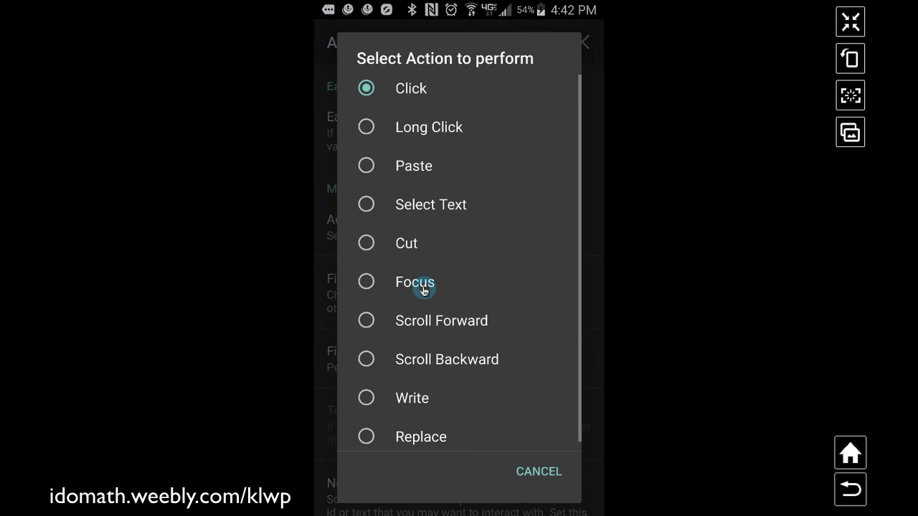
pyautogui.click(433, 93)
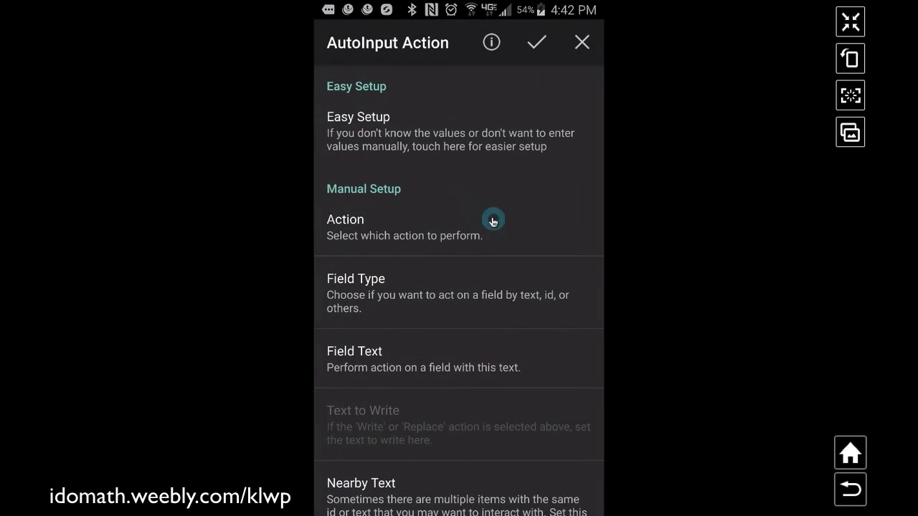
pyautogui.click(536, 45)
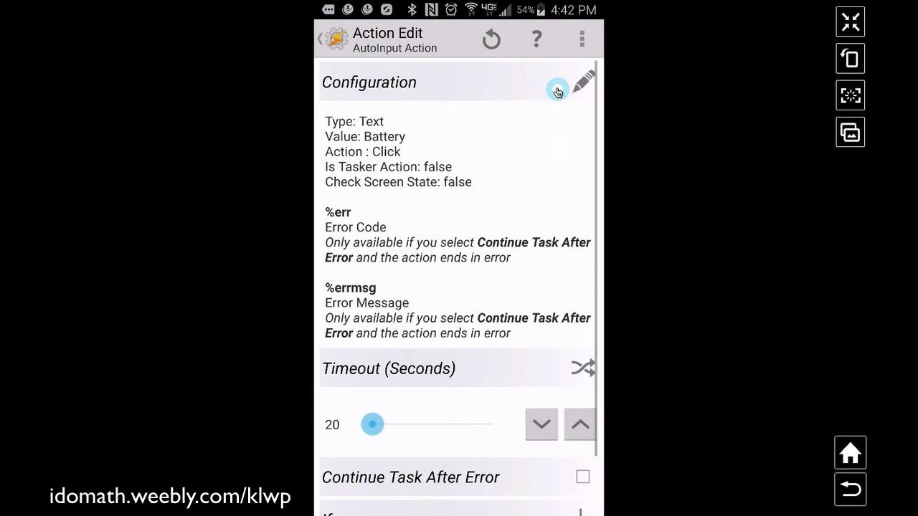
pyautogui.click(340, 45)
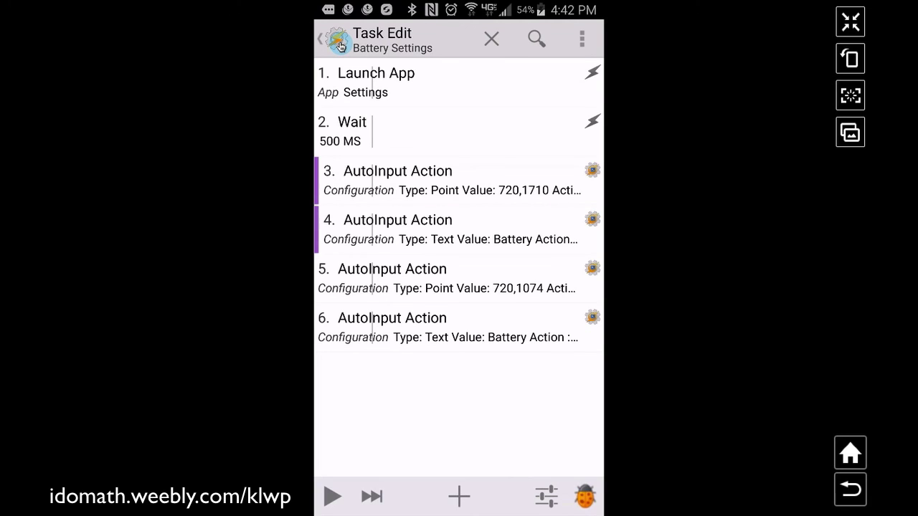
# - Delete the disabled AutoInput actions 3 and 4 from the Battery Settings task
pyautogui.click(459, 185)
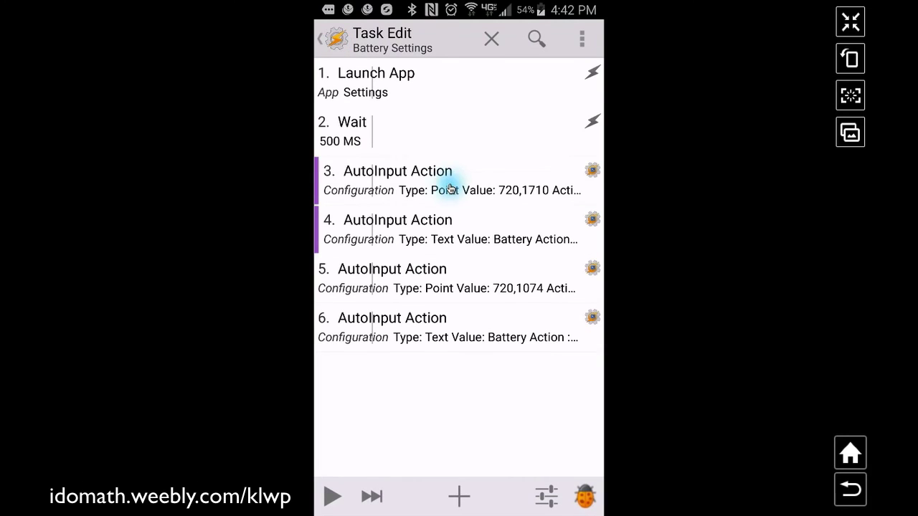
pyautogui.click(446, 194)
pyautogui.click(460, 229)
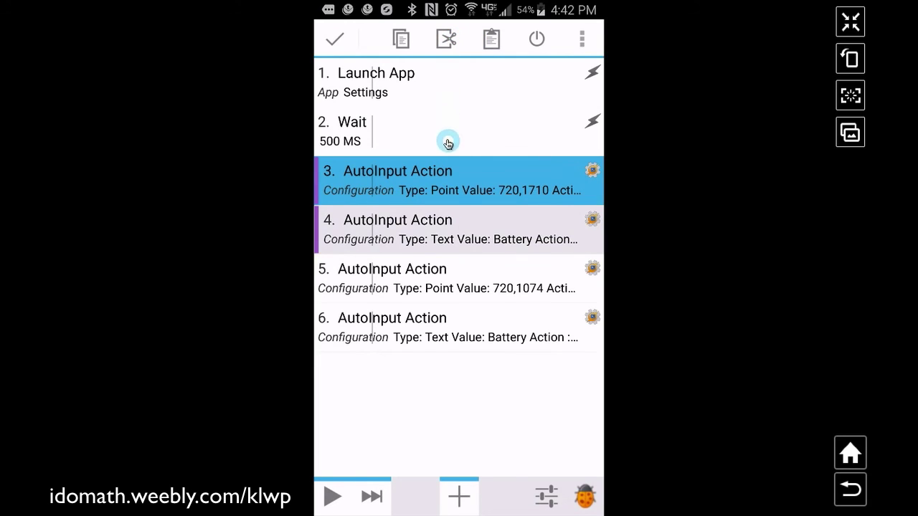
pyautogui.click(449, 230)
pyautogui.click(490, 43)
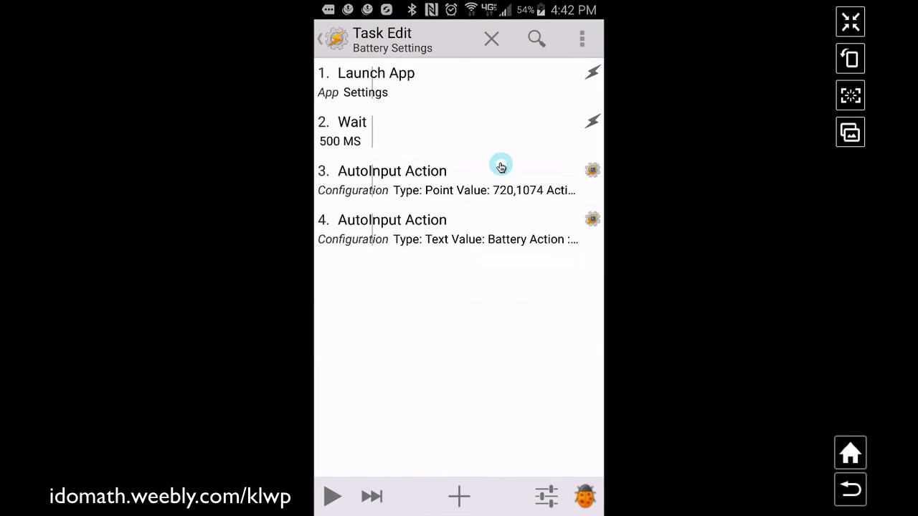
# - Run the complete Battery Settings task as a test and return to its action list
pyautogui.click(326, 498)
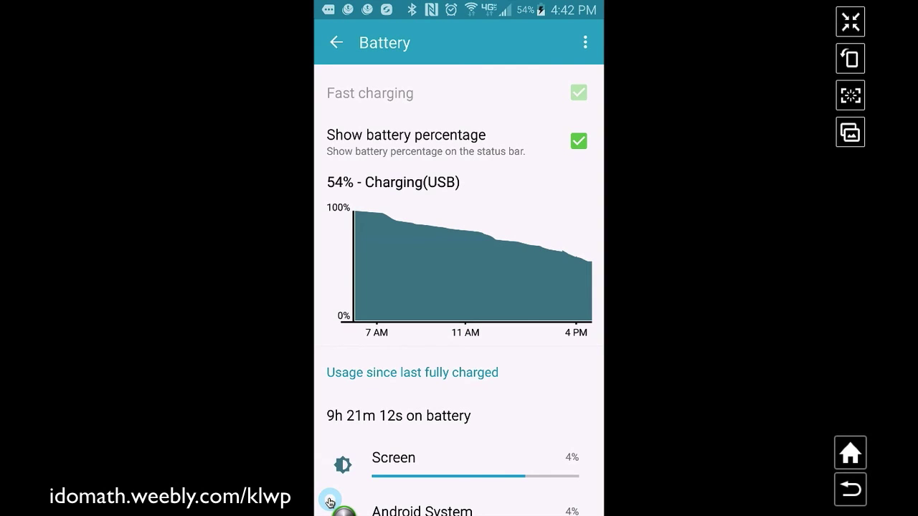
pyautogui.click(336, 43)
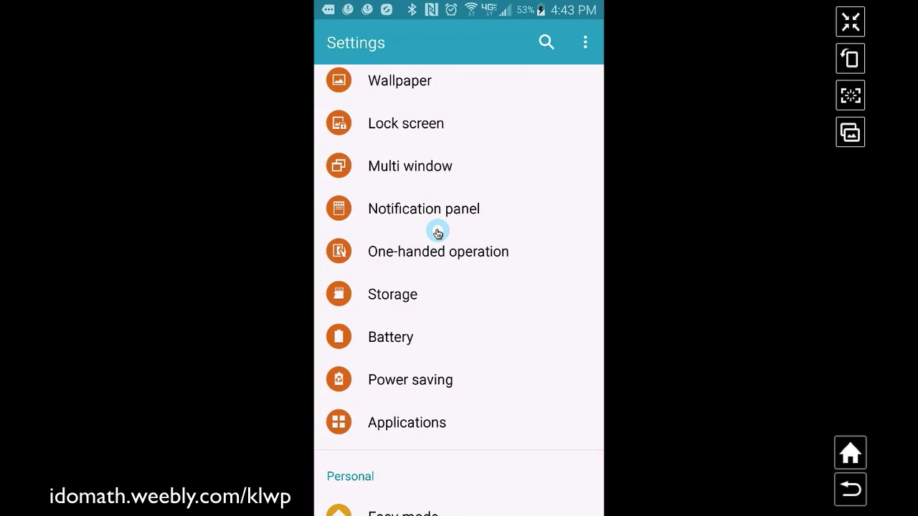
pyautogui.click(849, 489)
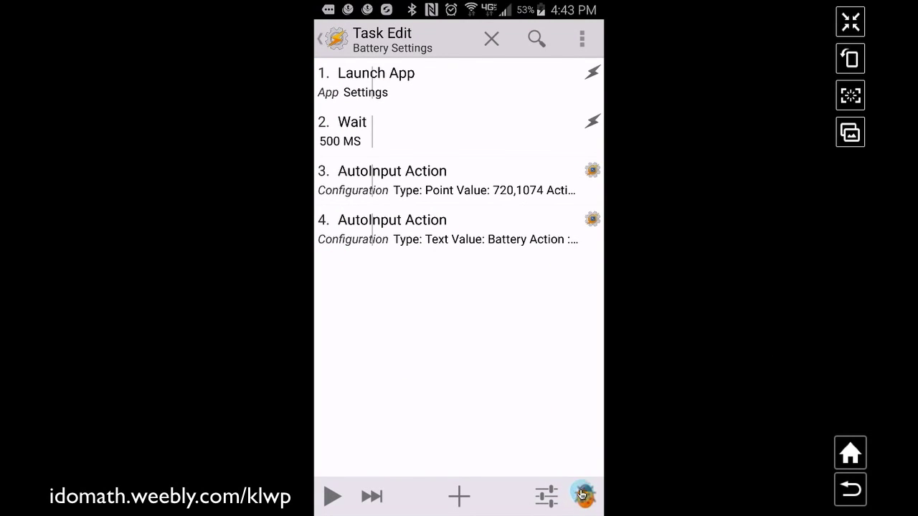
# - Close the Battery Settings task, leave Tasker and test the battery and calendar icons on the home screen
pyautogui.click(346, 62)
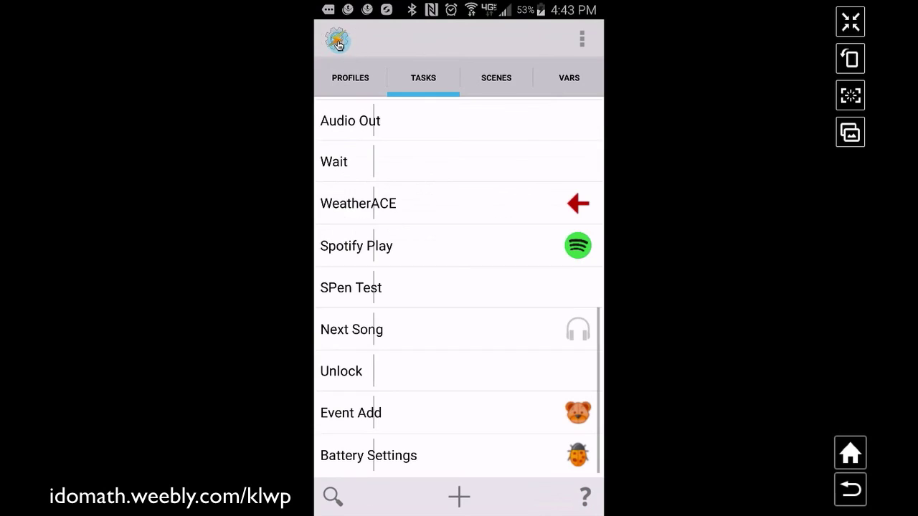
pyautogui.click(845, 490)
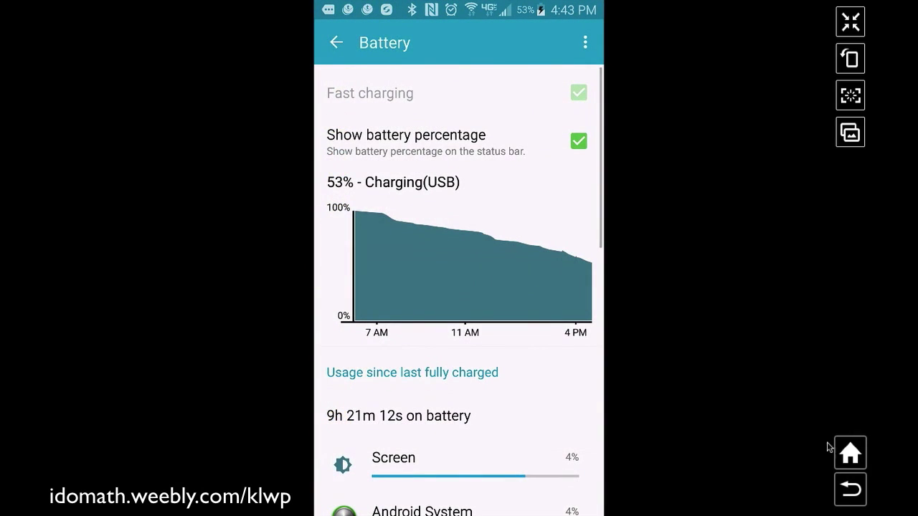
pyautogui.click(848, 454)
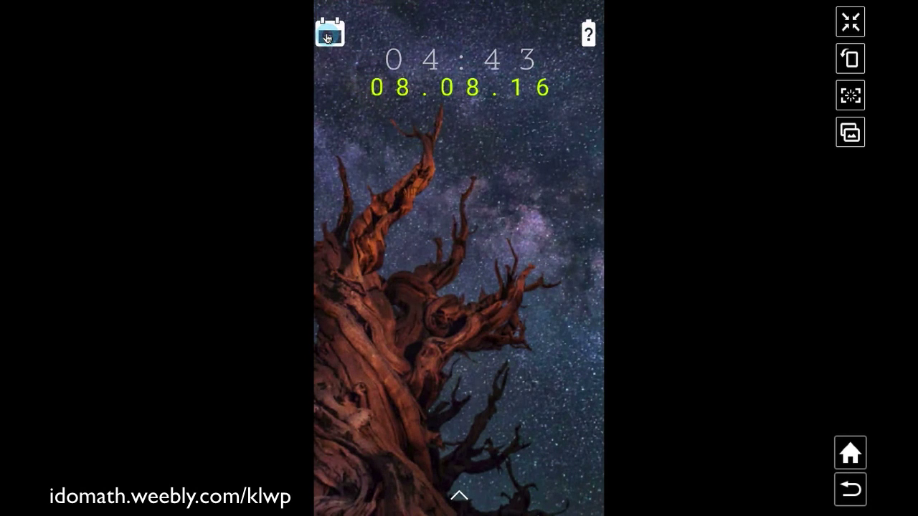
pyautogui.click(328, 34)
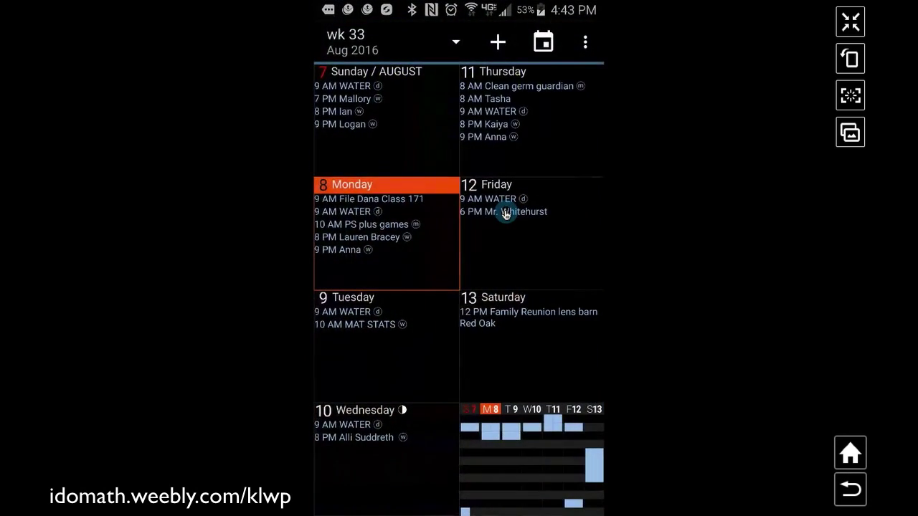